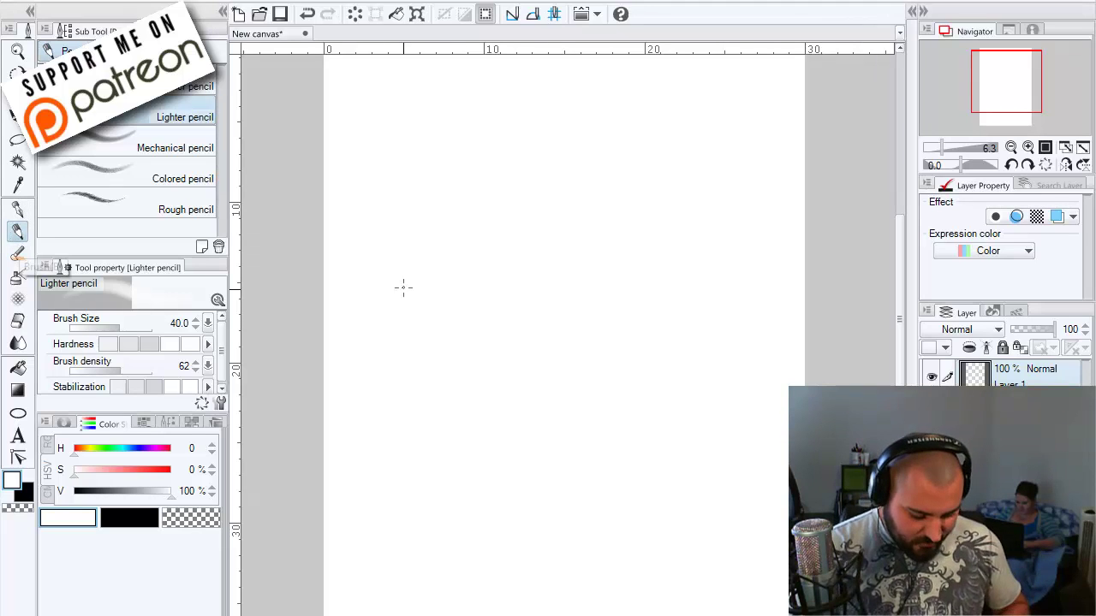
- Set the colour to black (V at 0%), then sketch a right circle and a darker, rougher left circle
left_click_drag(91, 499, 73, 497)
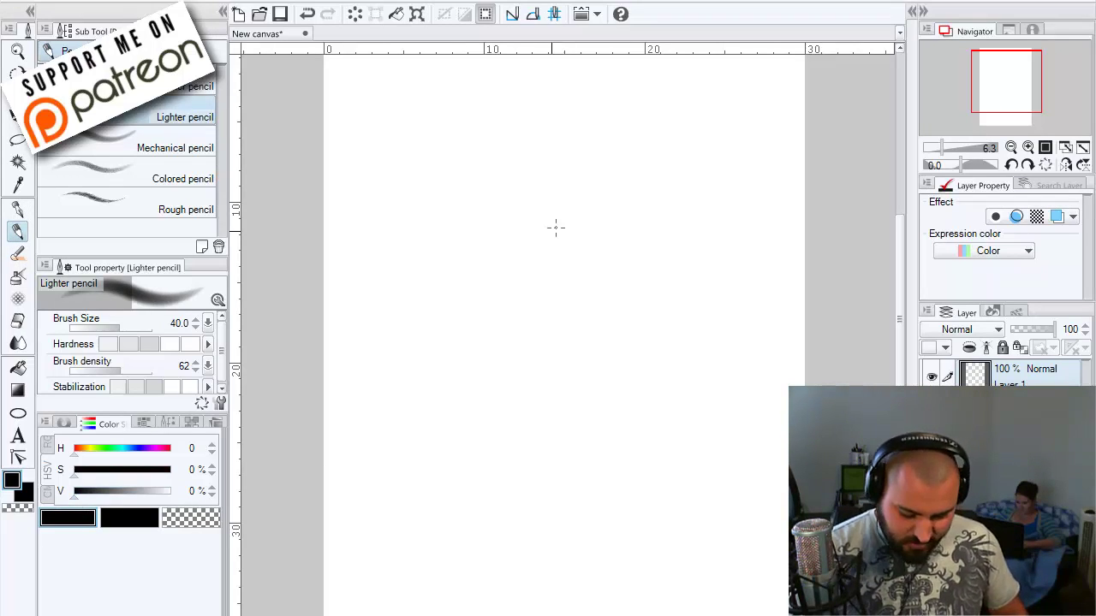
mouse_move(672, 300)
left_mouse_down()
mouse_move(700, 281)
mouse_move(684, 203)
mouse_move(645, 191)
mouse_move(592, 200)
mouse_move(572, 211)
mouse_move(560, 252)
mouse_move(590, 303)
mouse_move(671, 306)
mouse_move(687, 201)
left_mouse_up()
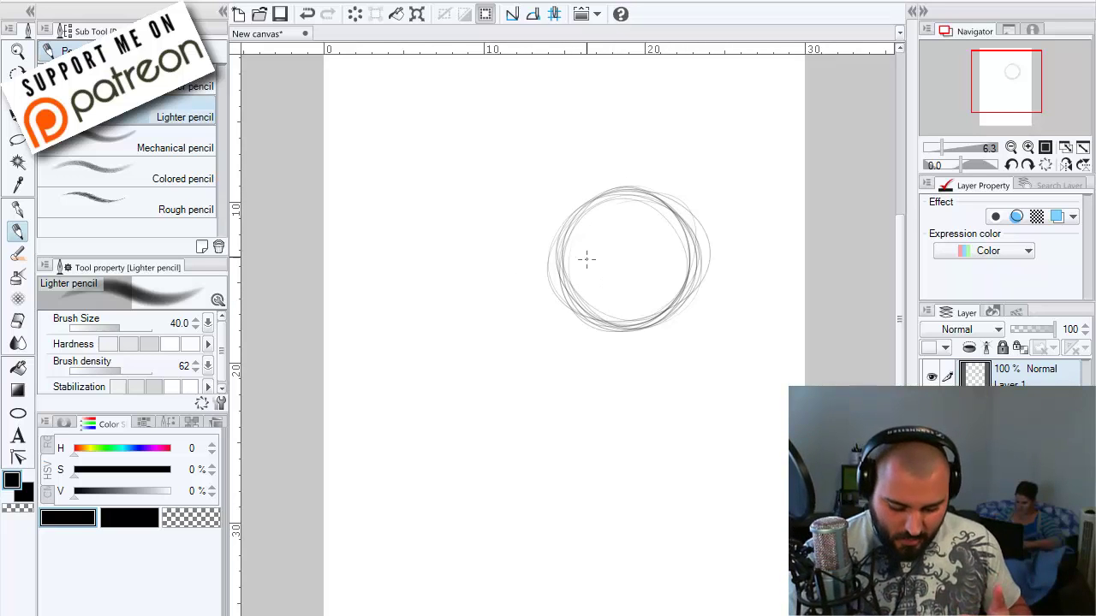
left_click_drag(567, 267, 568, 266)
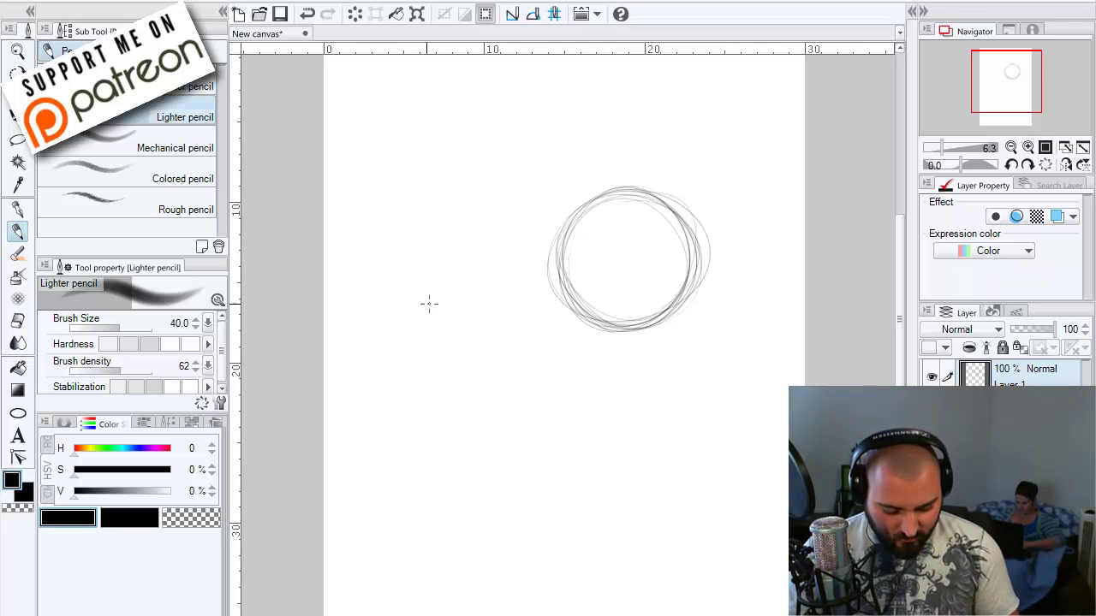
mouse_move(467, 318)
left_mouse_down()
mouse_move(414, 308)
mouse_move(489, 286)
mouse_move(488, 200)
mouse_move(396, 224)
mouse_move(387, 282)
mouse_move(465, 311)
mouse_move(511, 252)
mouse_move(514, 189)
mouse_move(468, 164)
mouse_move(389, 257)
mouse_move(399, 190)
mouse_move(437, 167)
left_mouse_up()
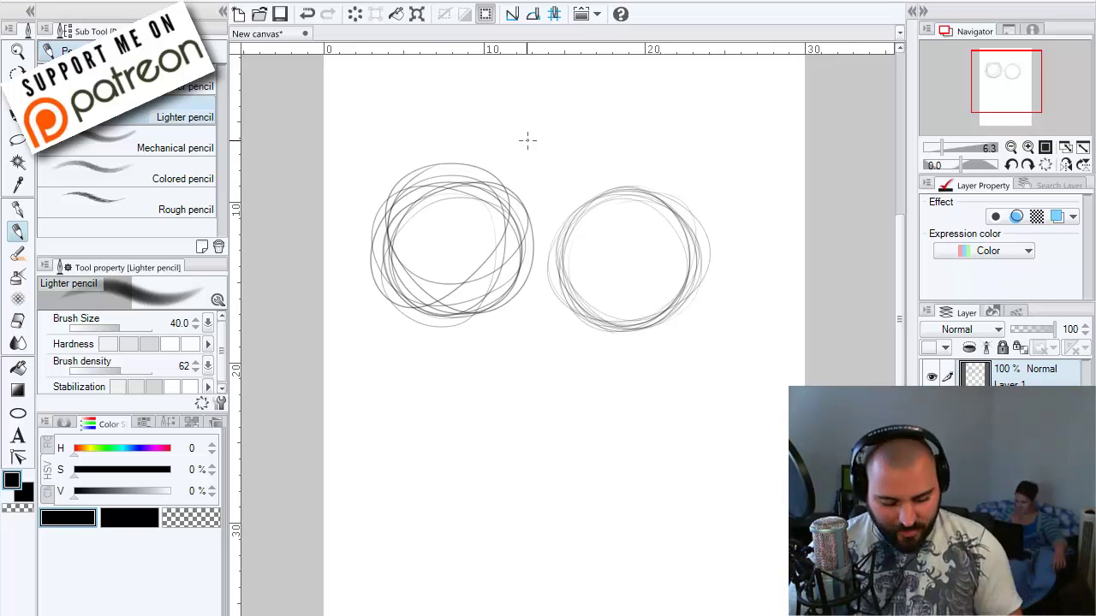
- Hatch diagonal pencil strokes above the left circle, extending into it
mouse_move(444, 89)
left_mouse_down()
mouse_move(519, 154)
mouse_move(476, 136)
left_mouse_up()
mouse_move(411, 84)
left_mouse_down()
mouse_move(459, 123)
mouse_move(466, 164)
left_mouse_up()
mouse_move(360, 68)
left_mouse_down()
mouse_move(466, 180)
mouse_move(469, 209)
left_mouse_up()
left_click_drag(353, 92, 394, 159)
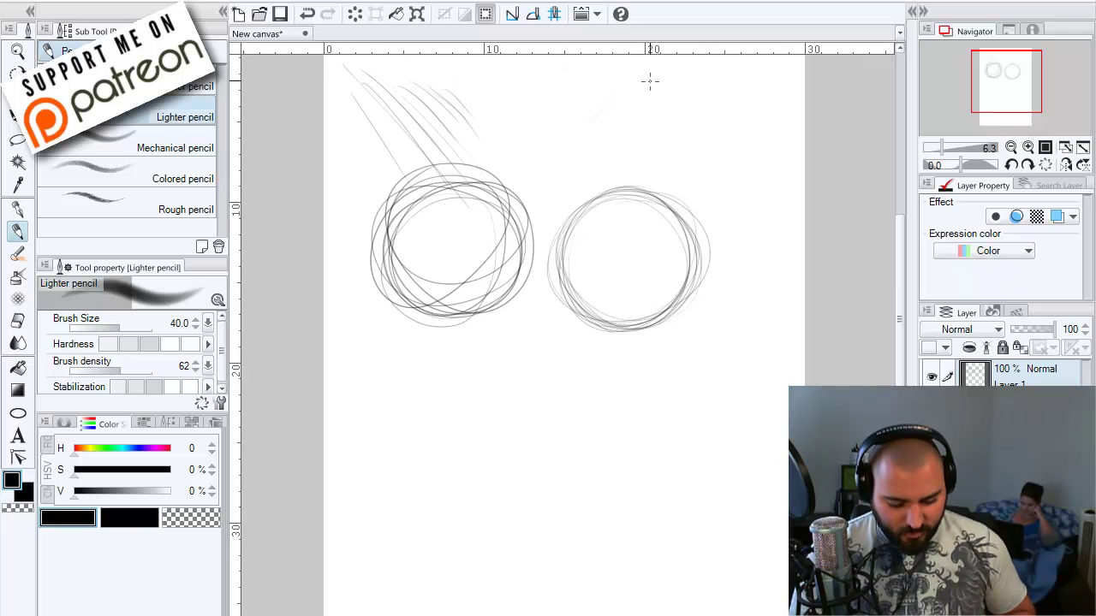
- Hatch diagonal strokes above the right circle, then sketch a loose circle over the upper-left hatching
left_click_drag(605, 118, 636, 91)
left_click_drag(571, 153, 656, 91)
left_click_drag(629, 125, 673, 91)
mouse_move(602, 158)
left_mouse_down()
mouse_move(709, 79)
mouse_move(718, 90)
mouse_move(729, 82)
left_mouse_up()
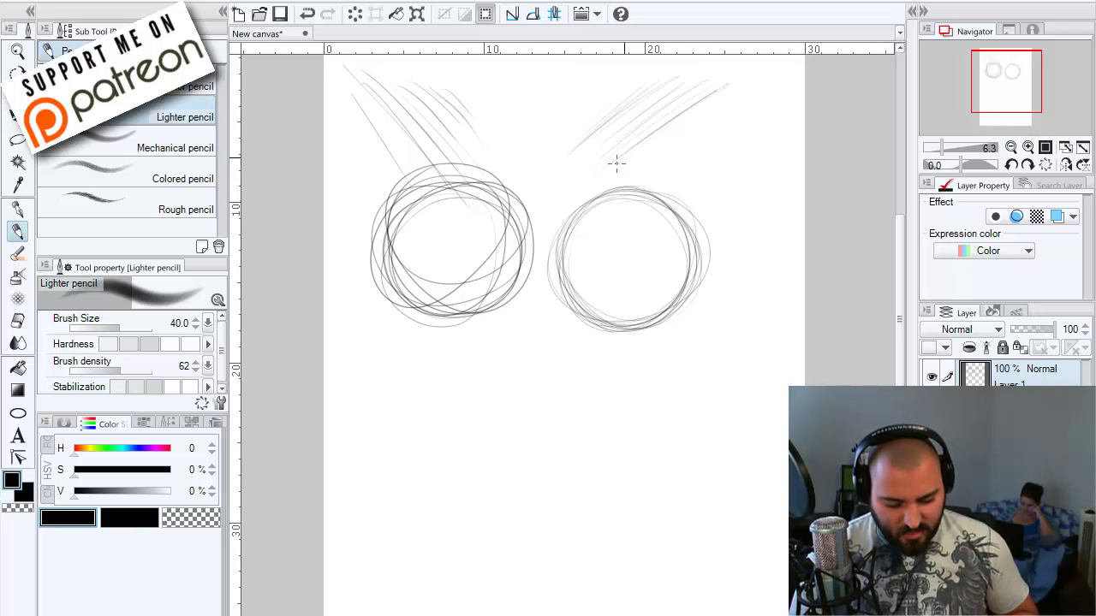
left_click_drag(633, 160, 740, 98)
mouse_move(623, 188)
left_mouse_down()
mouse_move(764, 103)
mouse_move(760, 119)
left_mouse_up()
left_click_drag(634, 207, 757, 128)
left_click_drag(665, 198, 750, 144)
left_click_drag(673, 198, 714, 171)
left_click_drag(717, 211, 747, 190)
left_click_drag(652, 258, 719, 209)
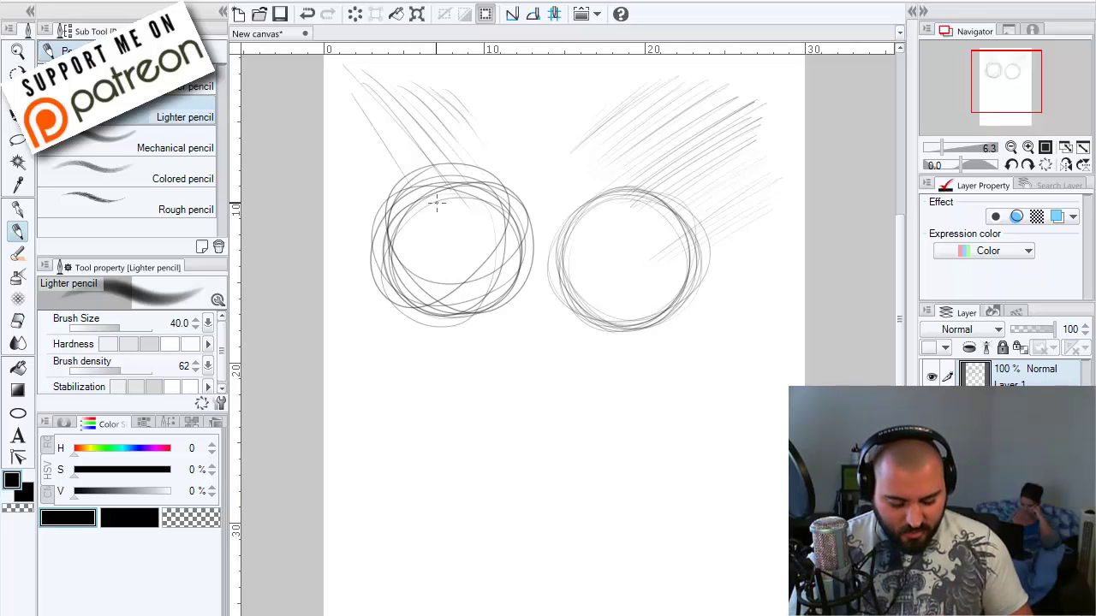
left_click_drag(488, 137, 356, 128)
mouse_move(428, 86)
left_mouse_down()
mouse_move(416, 80)
mouse_move(505, 159)
left_mouse_up()
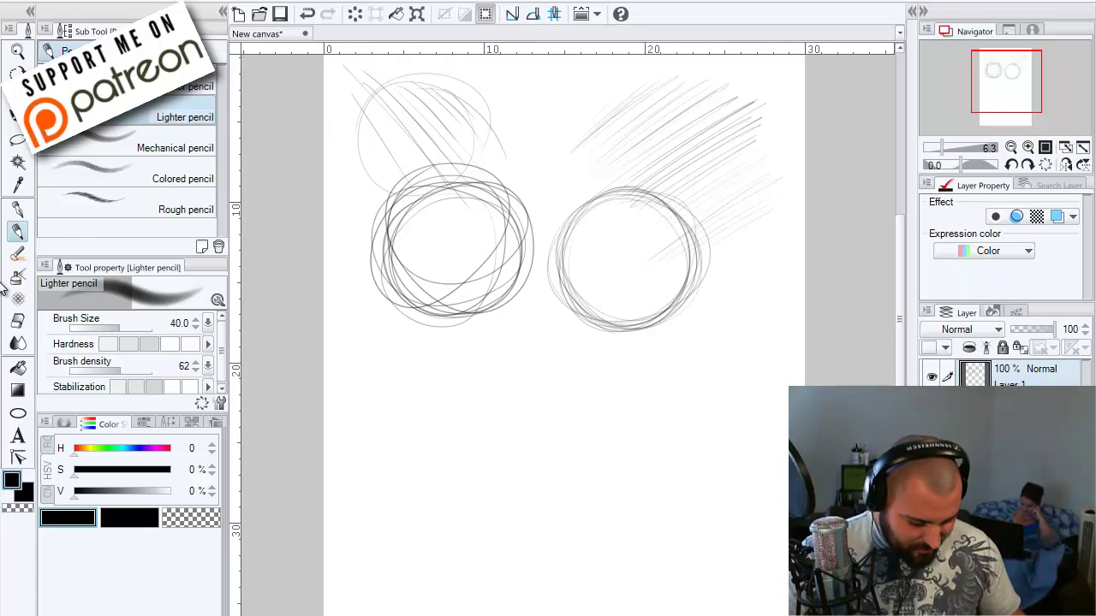
- Erase every sketch with a size-2000 eraser, then go back to the Pencil
left_click(18, 323)
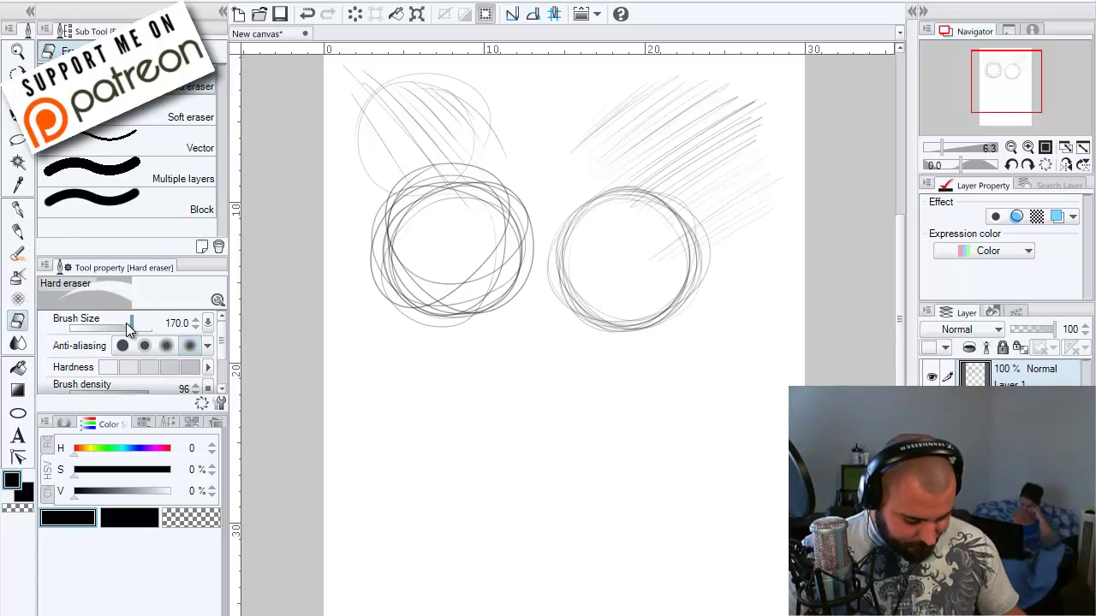
left_click_drag(126, 324, 174, 327)
mouse_move(475, 244)
left_mouse_down()
mouse_move(470, 214)
mouse_move(492, 289)
mouse_move(469, 220)
mouse_move(431, 198)
mouse_move(452, 176)
mouse_move(417, 89)
mouse_move(366, 155)
mouse_move(373, 163)
mouse_move(447, 110)
mouse_move(596, 157)
mouse_move(725, 154)
mouse_move(785, 132)
mouse_move(587, 123)
mouse_move(748, 109)
mouse_move(576, 239)
mouse_move(535, 303)
mouse_move(638, 303)
mouse_move(649, 271)
mouse_move(717, 222)
mouse_move(614, 203)
left_mouse_up()
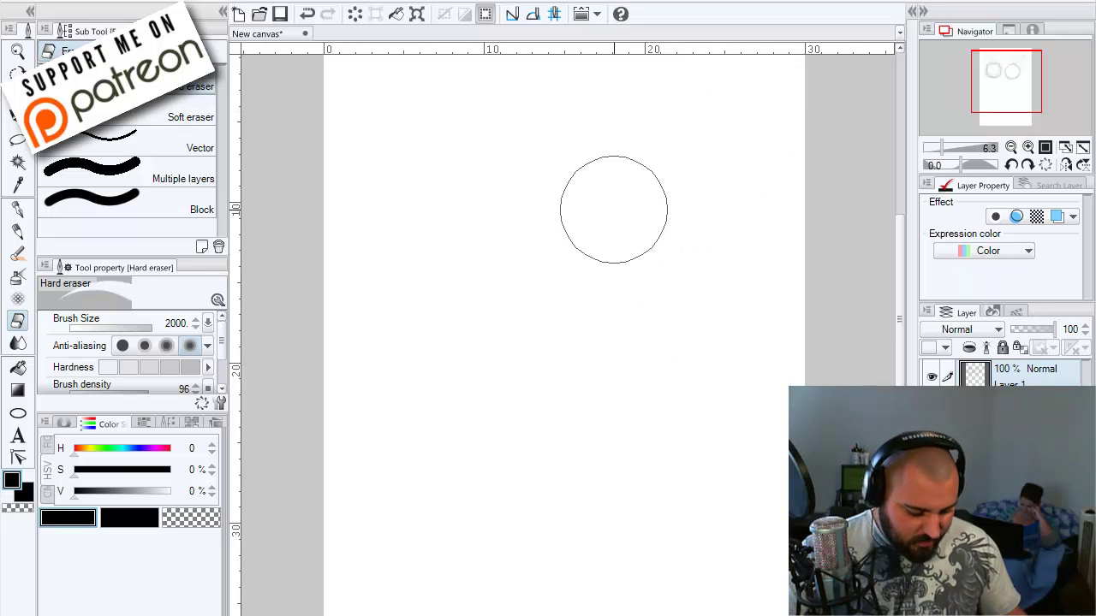
left_click(17, 231)
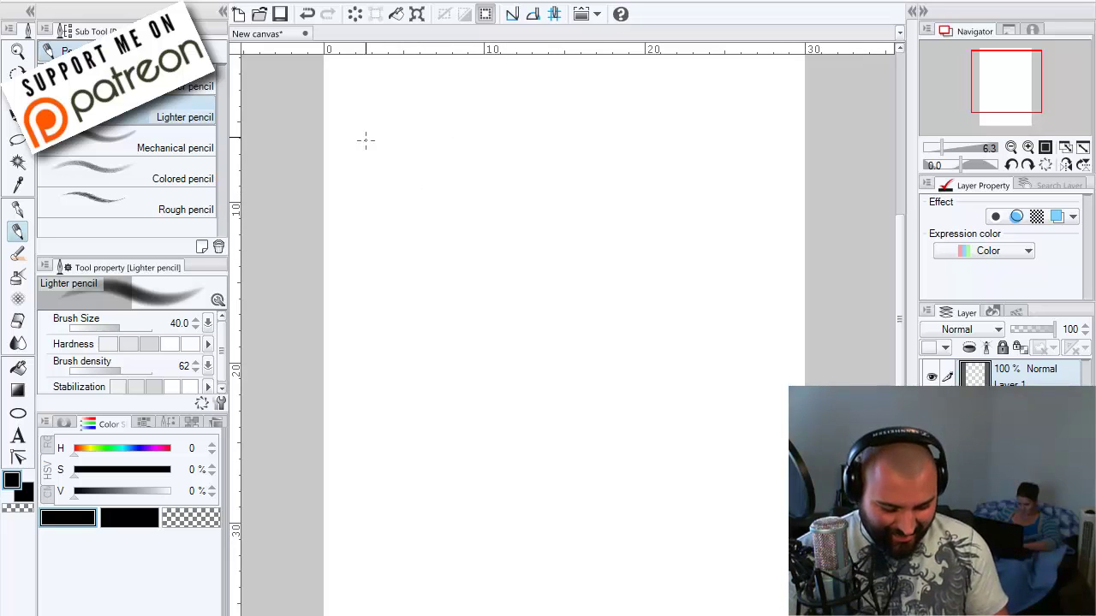
- Sketch a loose circle, triangle and square across the top, and a tilted oval beneath the circle
mouse_move(480, 99)
left_mouse_down()
mouse_move(379, 135)
mouse_move(425, 196)
mouse_move(482, 137)
mouse_move(444, 80)
mouse_move(381, 129)
mouse_move(421, 188)
mouse_move(478, 145)
mouse_move(483, 100)
mouse_move(402, 206)
mouse_move(385, 171)
mouse_move(467, 203)
left_mouse_up()
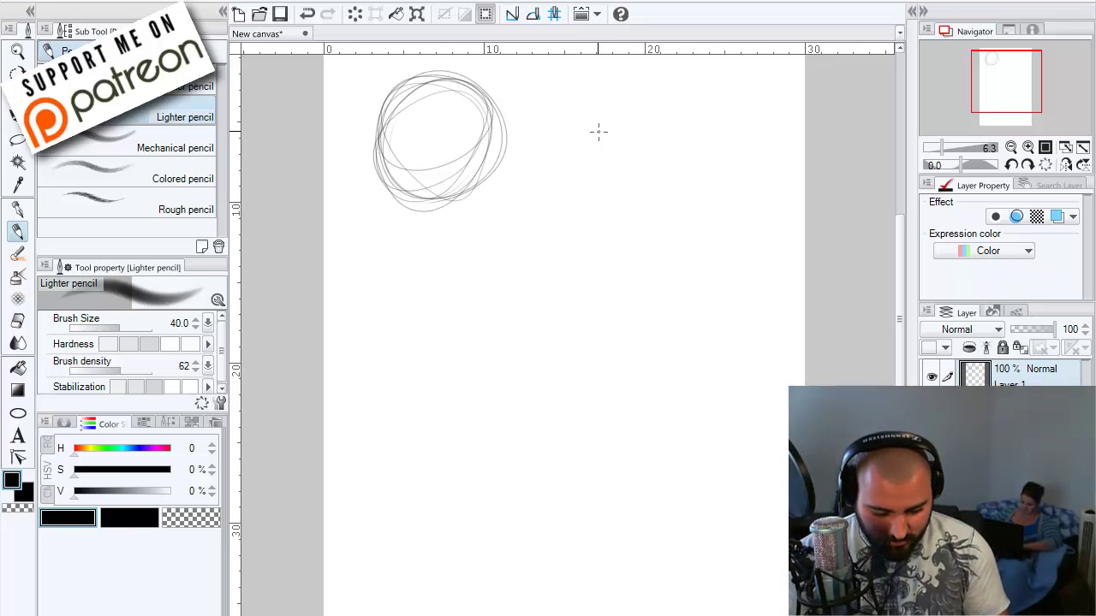
left_click_drag(582, 108, 623, 166)
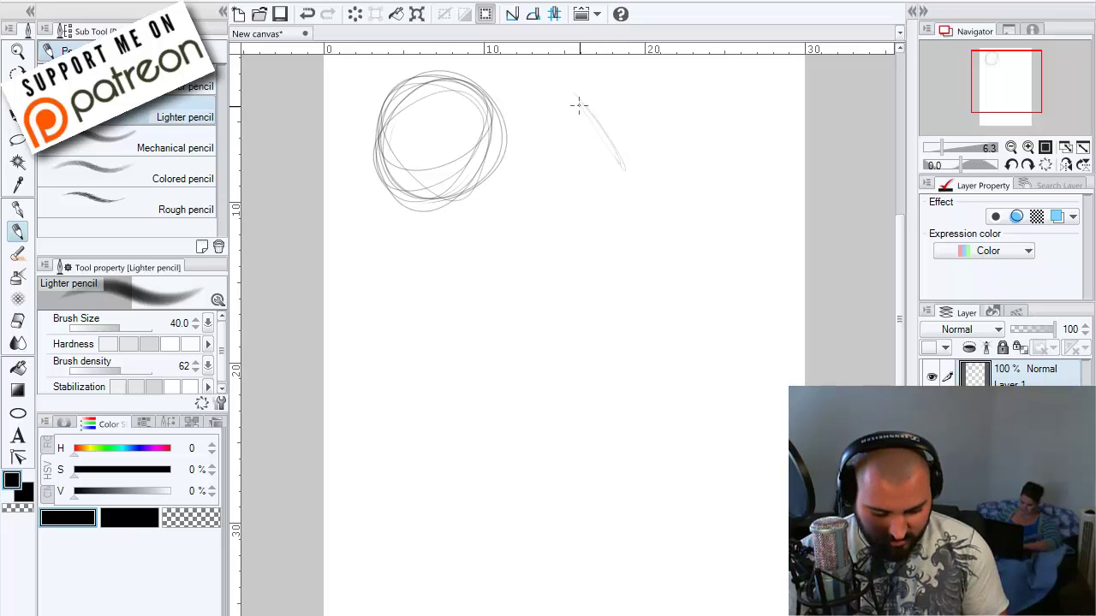
mouse_move(587, 116)
left_mouse_down()
mouse_move(613, 163)
mouse_move(609, 129)
mouse_move(635, 185)
mouse_move(540, 178)
mouse_move(607, 168)
mouse_move(520, 178)
mouse_move(586, 185)
mouse_move(592, 175)
mouse_move(525, 178)
mouse_move(602, 175)
mouse_move(516, 183)
mouse_move(568, 126)
mouse_move(538, 177)
mouse_move(590, 94)
mouse_move(526, 167)
mouse_move(527, 191)
mouse_move(622, 165)
mouse_move(591, 107)
mouse_move(588, 125)
mouse_move(597, 111)
mouse_move(612, 154)
mouse_move(612, 124)
mouse_move(622, 179)
mouse_move(510, 171)
mouse_move(587, 91)
mouse_move(630, 171)
left_mouse_up()
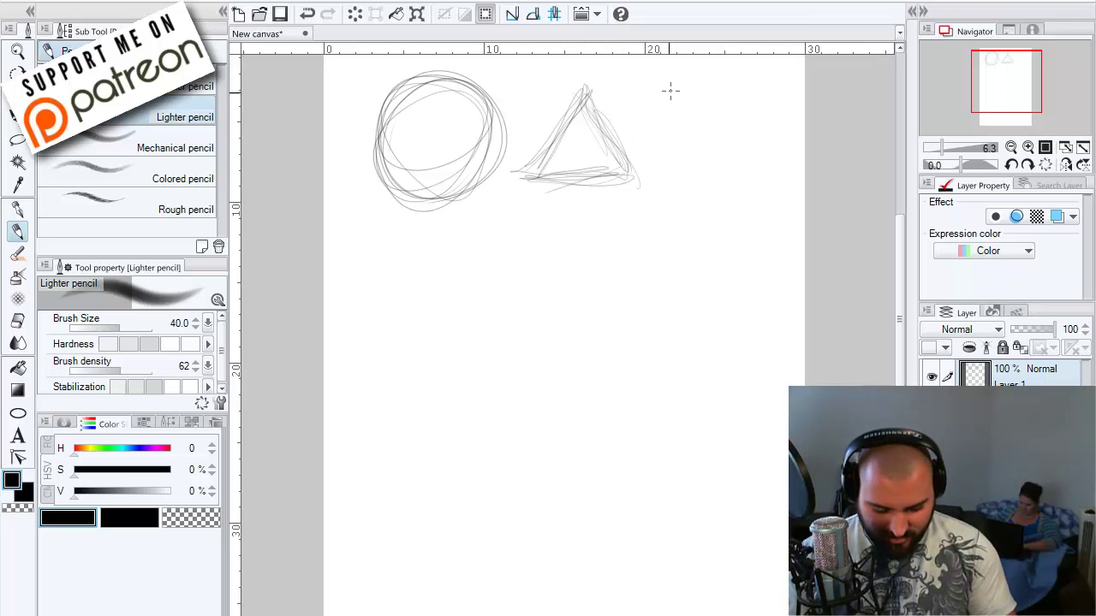
left_click_drag(670, 97, 675, 171)
mouse_move(677, 93)
left_mouse_down()
mouse_move(752, 81)
mouse_move(750, 166)
mouse_move(747, 91)
mouse_move(751, 155)
left_mouse_up()
mouse_move(675, 168)
left_mouse_down()
mouse_move(763, 163)
mouse_move(724, 171)
mouse_move(754, 173)
left_mouse_up()
left_click_drag(662, 176, 768, 168)
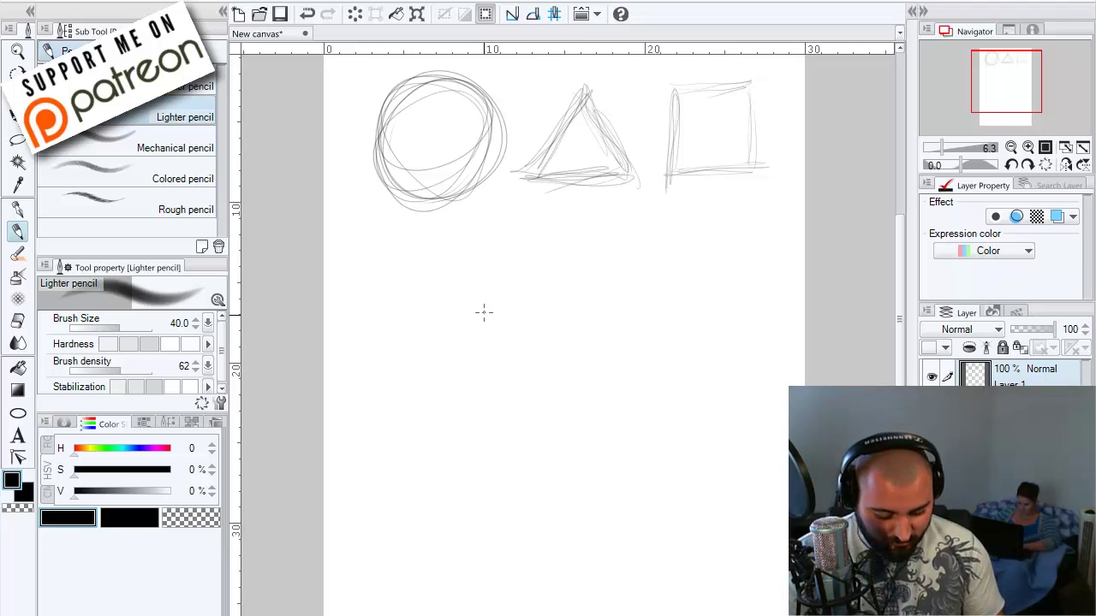
mouse_move(453, 310)
left_mouse_down()
mouse_move(416, 262)
mouse_move(362, 247)
mouse_move(446, 305)
left_mouse_up()
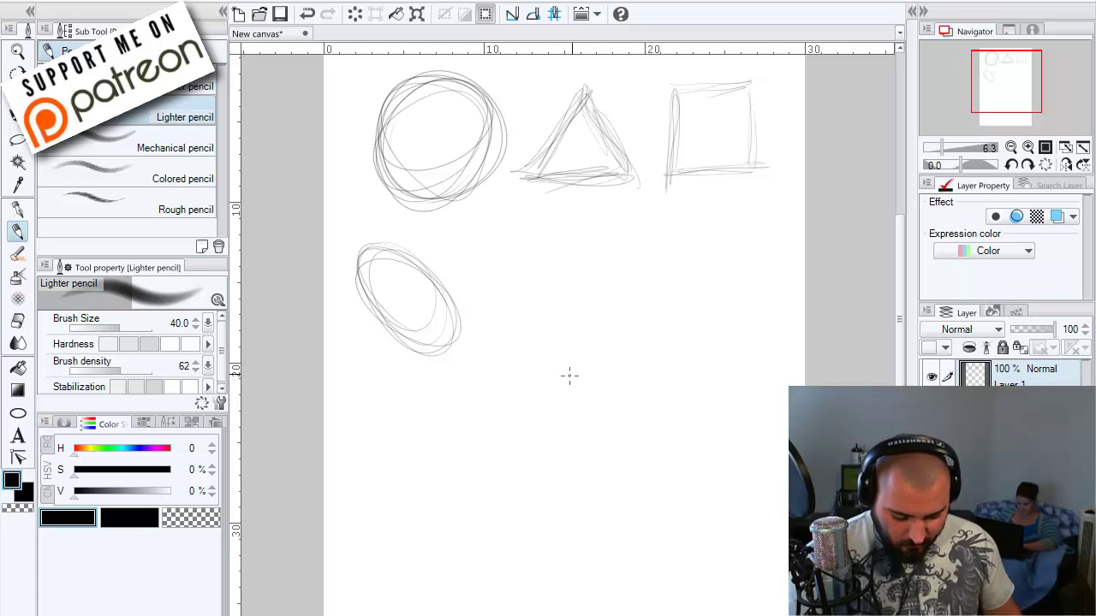
- Sketch a second circle, triangle, box and tilted ellipse
mouse_move(574, 239)
left_mouse_down()
mouse_move(506, 286)
mouse_move(519, 351)
mouse_move(595, 350)
mouse_move(620, 304)
mouse_move(553, 245)
mouse_move(610, 274)
left_mouse_up()
mouse_move(666, 345)
left_mouse_down()
mouse_move(704, 254)
mouse_move(739, 337)
mouse_move(761, 320)
left_mouse_up()
left_click_drag(720, 248, 767, 340)
mouse_move(601, 436)
left_mouse_down()
mouse_move(599, 391)
mouse_move(597, 426)
mouse_move(639, 397)
mouse_move(597, 396)
mouse_move(696, 403)
mouse_move(687, 491)
left_mouse_up()
left_click_drag(596, 495, 685, 497)
mouse_move(690, 565)
left_mouse_down()
mouse_move(761, 518)
mouse_move(690, 572)
left_mouse_up()
- Add small ellipses on the lower triangle, a large oval around the upper triangle, and vertical strokes at lower left
left_click_drag(702, 334, 694, 339)
left_click_drag(681, 291, 685, 308)
left_click_drag(743, 271, 750, 303)
left_click_drag(613, 84, 603, 72)
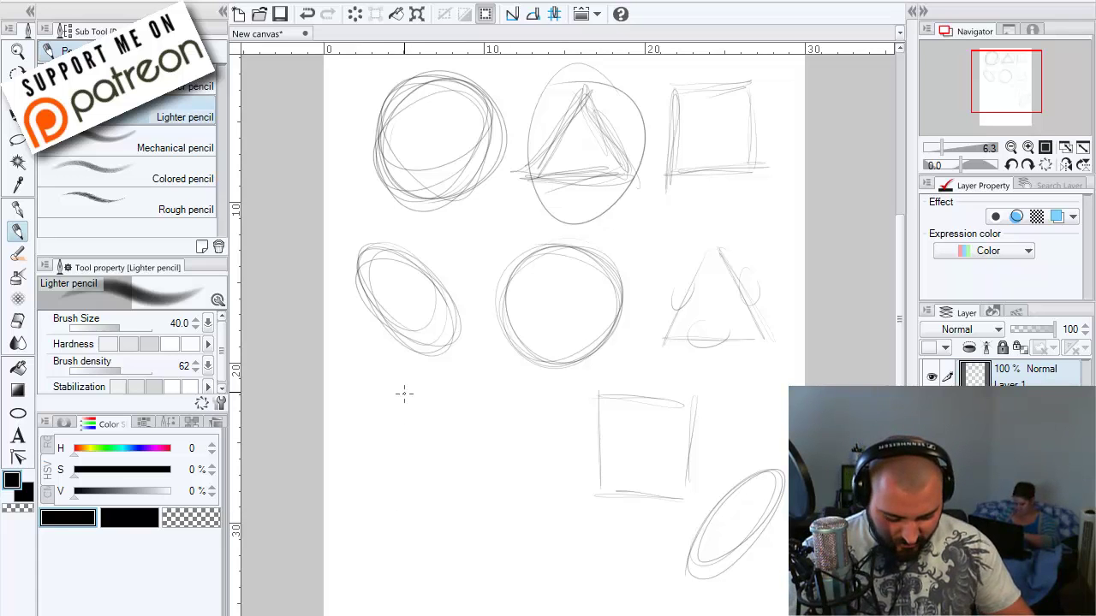
mouse_move(408, 470)
left_mouse_down()
mouse_move(399, 495)
mouse_move(404, 420)
mouse_move(401, 512)
mouse_move(408, 416)
mouse_move(397, 503)
mouse_move(408, 423)
mouse_move(404, 493)
mouse_move(411, 427)
mouse_move(405, 438)
mouse_move(452, 483)
mouse_move(452, 473)
mouse_move(451, 506)
mouse_move(451, 476)
left_mouse_up()
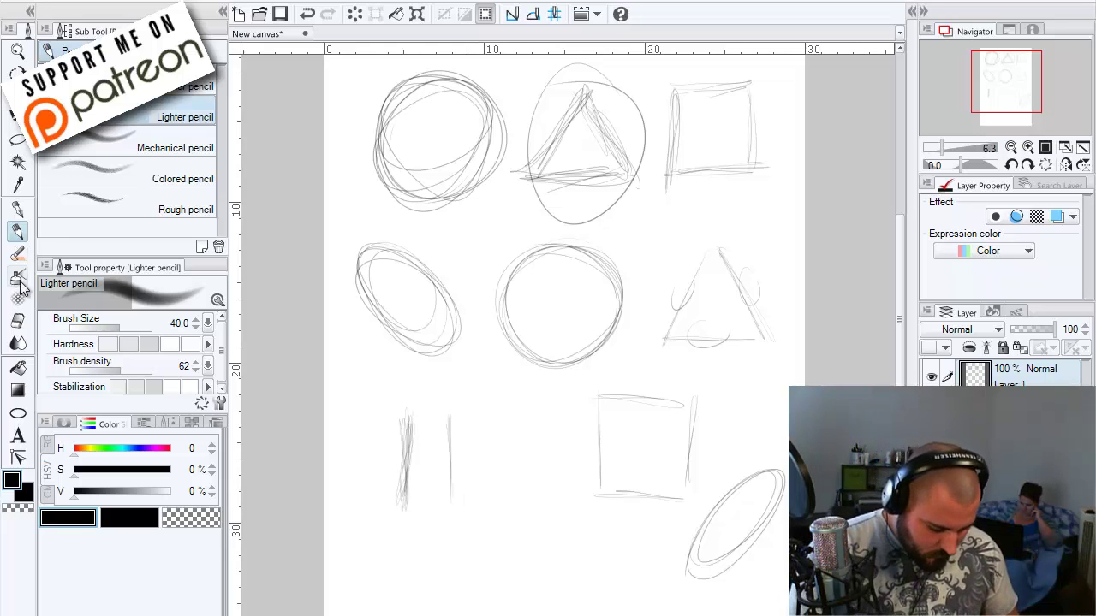
- Sweep the Hard eraser over the shape sketches and the remaining vertical strokes
left_click(17, 320)
mouse_move(441, 161)
left_mouse_down()
mouse_move(403, 145)
mouse_move(379, 160)
mouse_move(491, 101)
mouse_move(739, 97)
mouse_move(567, 126)
mouse_move(697, 166)
mouse_move(744, 166)
mouse_move(539, 201)
mouse_move(664, 218)
mouse_move(667, 431)
mouse_move(602, 398)
mouse_move(754, 544)
mouse_move(742, 328)
mouse_move(716, 267)
mouse_move(508, 329)
mouse_move(460, 252)
mouse_move(355, 264)
mouse_move(425, 325)
mouse_move(357, 519)
left_mouse_up()
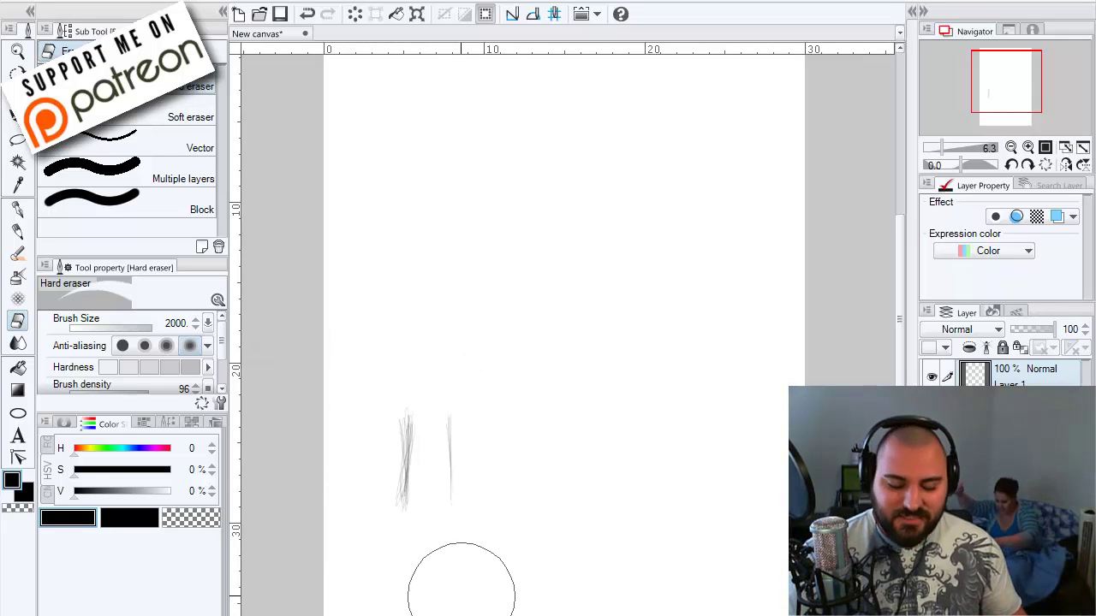
mouse_move(428, 499)
left_mouse_down()
mouse_move(418, 423)
mouse_move(401, 468)
mouse_move(454, 419)
left_mouse_up()
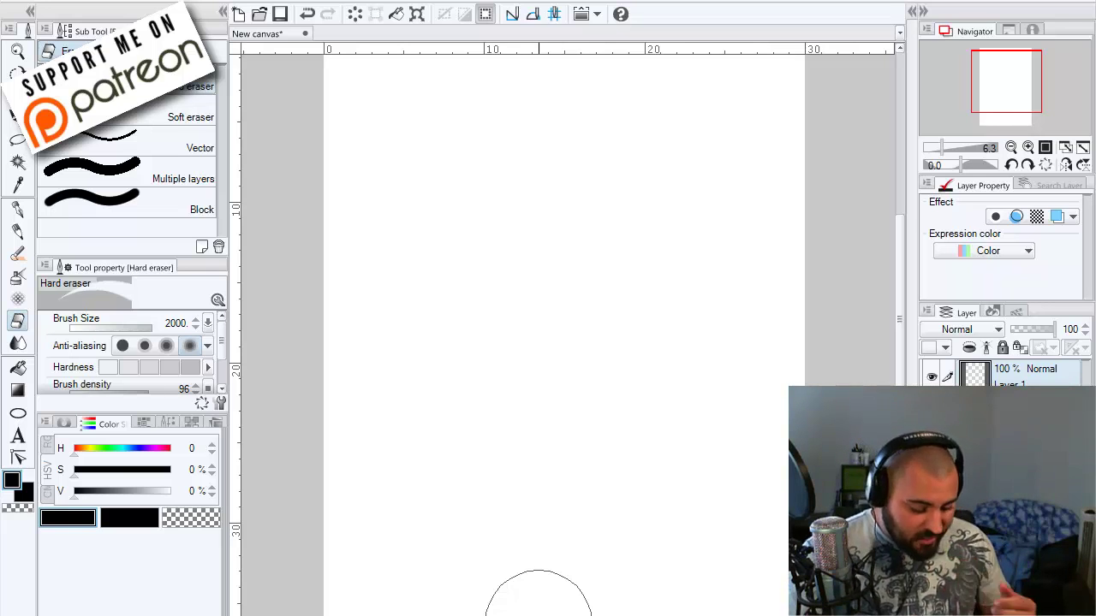
- Sketch a tall head oval crossed by a vertical centre line and a faint horizontal eye guideline
left_click(17, 208)
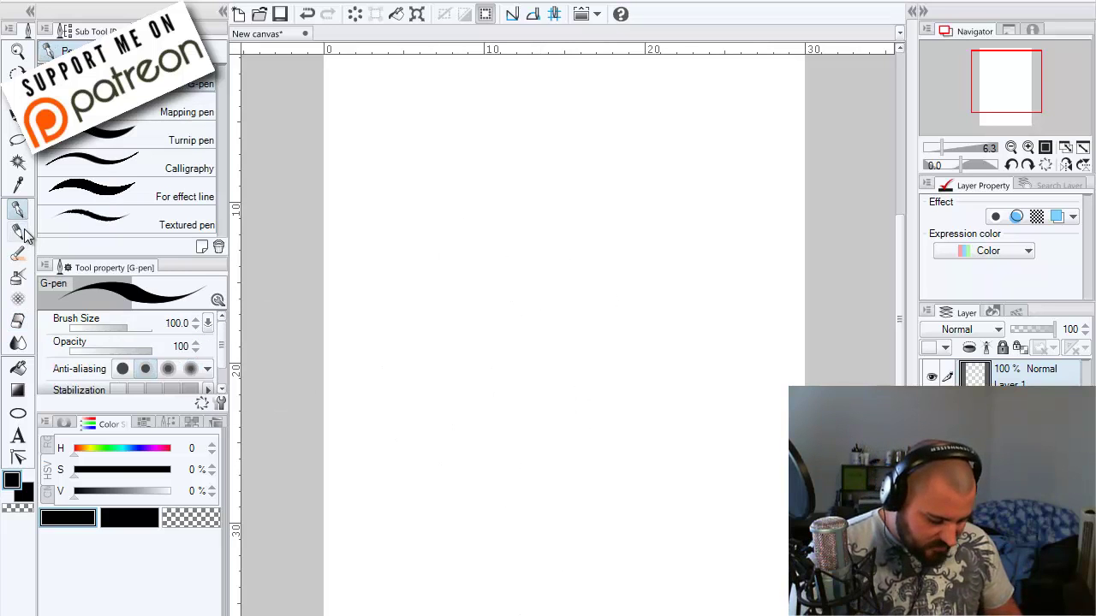
left_click(17, 232)
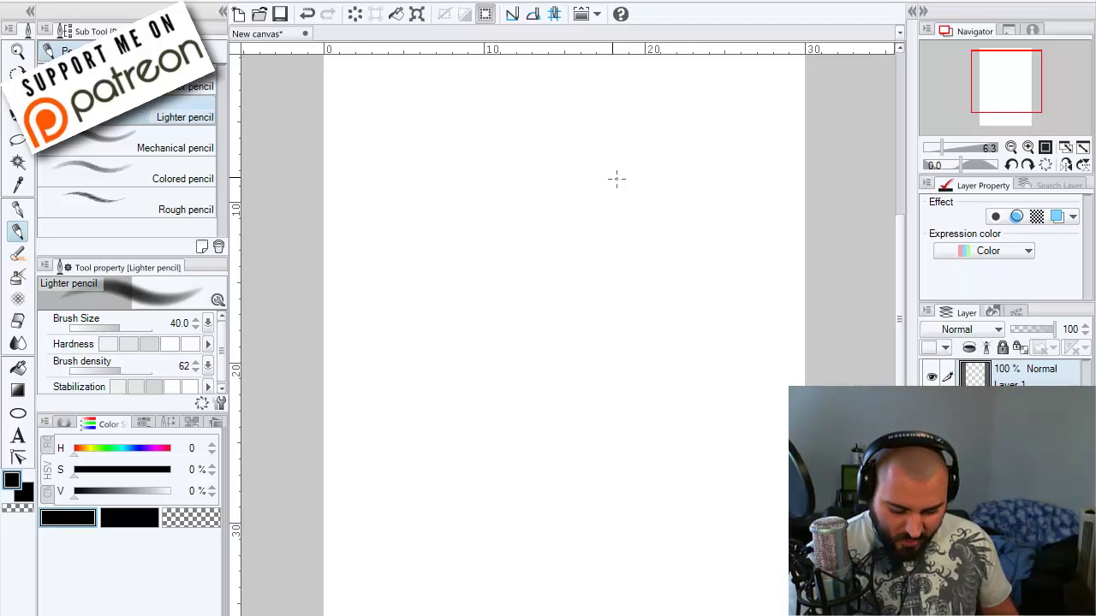
mouse_move(569, 264)
left_mouse_down()
mouse_move(582, 337)
mouse_move(626, 404)
mouse_move(670, 371)
left_mouse_up()
left_click_drag(644, 141, 636, 380)
left_click_drag(626, 162, 623, 392)
left_click_drag(582, 274, 705, 266)
left_click_drag(539, 280, 716, 276)
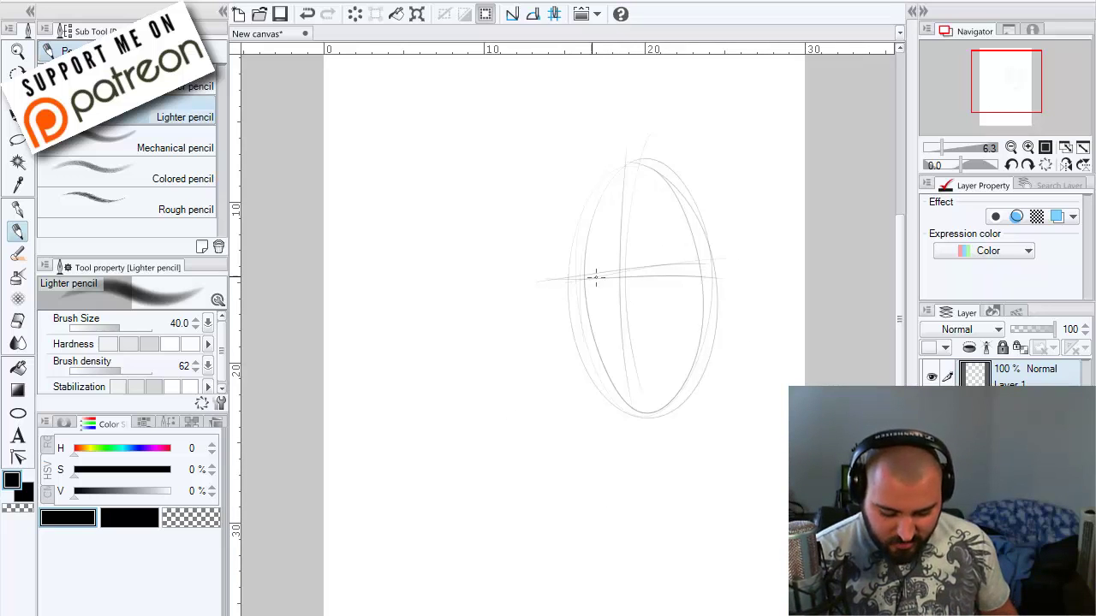
left_click_drag(575, 277, 724, 261)
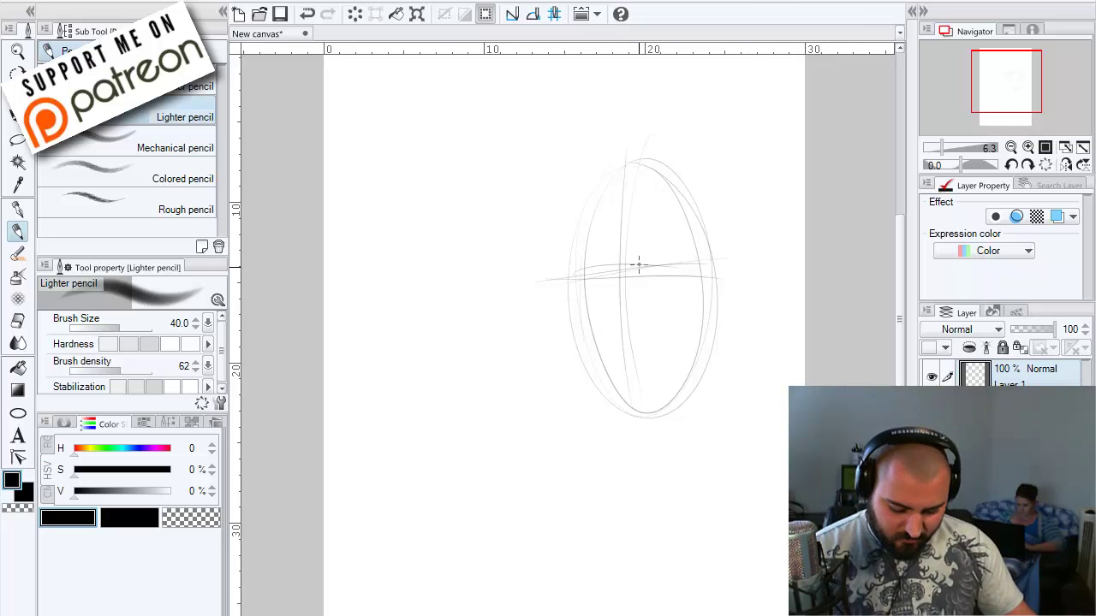
- Mark two eyes on the guideline, then add the nose, heavy brows and a toothy grinning mouth
mouse_move(642, 262)
left_mouse_down()
mouse_move(641, 273)
mouse_move(611, 277)
left_mouse_up()
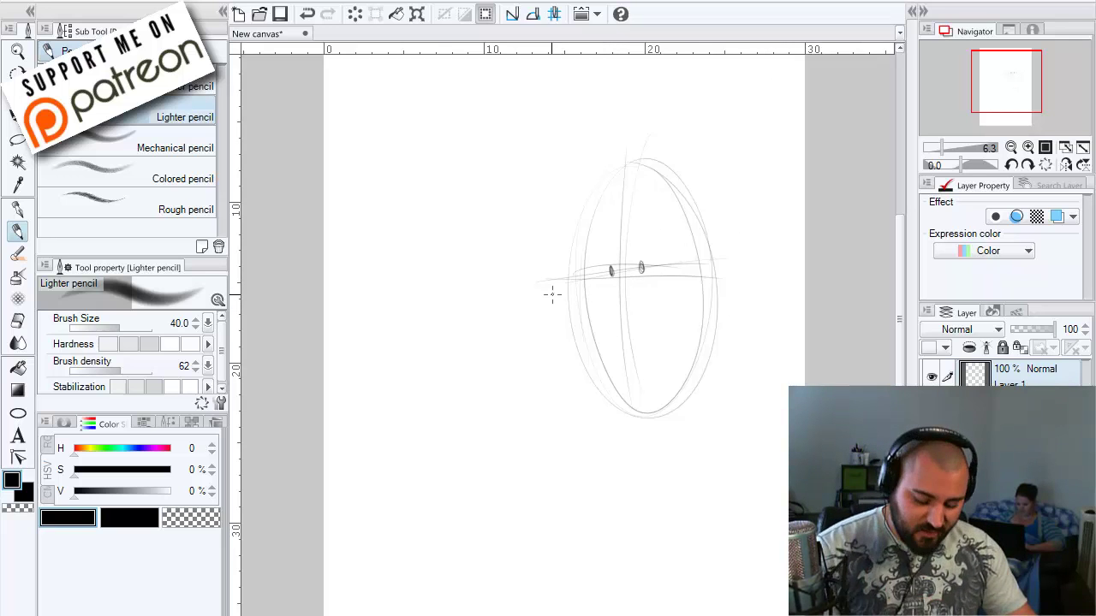
mouse_move(610, 288)
left_mouse_down()
mouse_move(631, 288)
mouse_move(604, 288)
mouse_move(635, 304)
mouse_move(626, 302)
left_mouse_up()
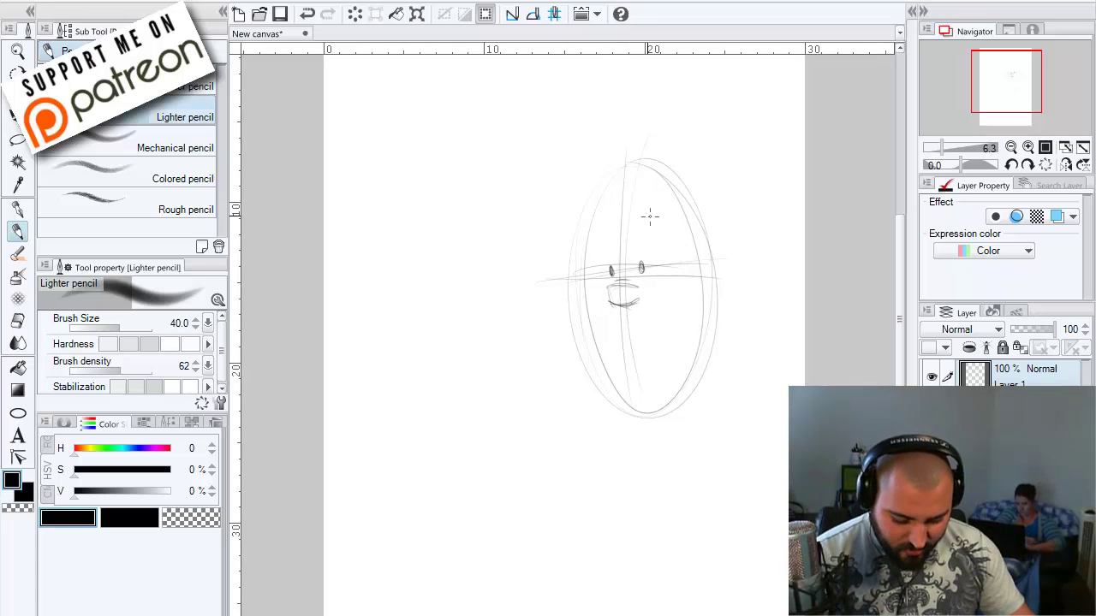
mouse_move(628, 227)
left_mouse_down()
mouse_move(630, 246)
mouse_move(628, 215)
mouse_move(656, 214)
mouse_move(671, 242)
mouse_move(632, 255)
mouse_move(606, 250)
mouse_move(609, 240)
mouse_move(588, 248)
mouse_move(597, 256)
left_mouse_up()
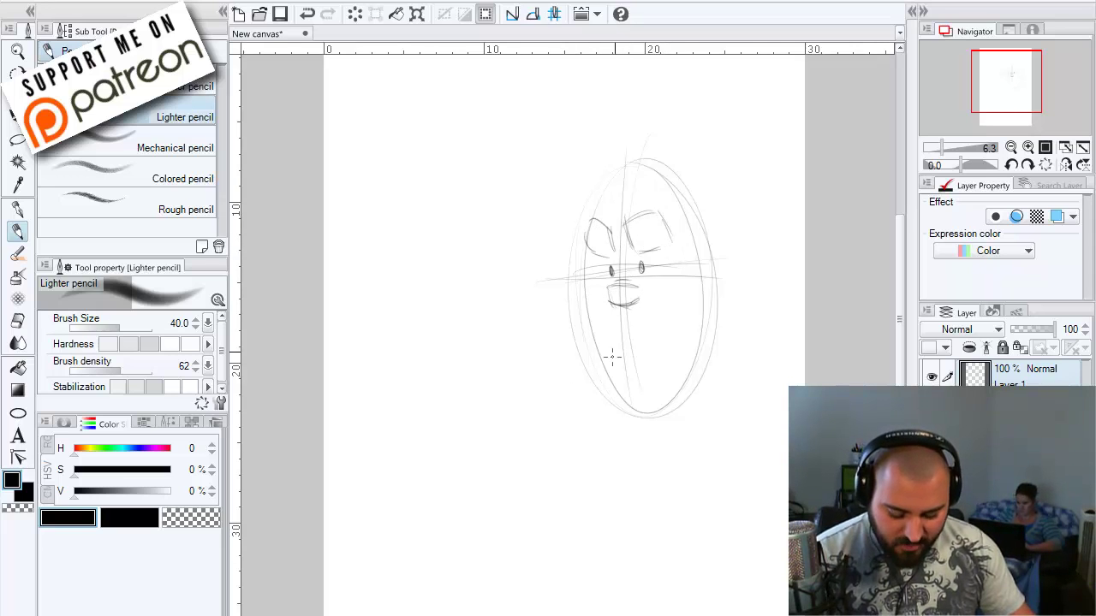
mouse_move(610, 324)
left_mouse_down()
mouse_move(672, 304)
mouse_move(615, 326)
mouse_move(640, 334)
mouse_move(666, 307)
mouse_move(619, 342)
mouse_move(638, 342)
mouse_move(608, 372)
mouse_move(611, 285)
mouse_move(630, 311)
mouse_move(609, 316)
mouse_move(606, 362)
mouse_move(603, 327)
mouse_move(600, 350)
mouse_move(637, 426)
mouse_move(599, 395)
mouse_move(655, 396)
mouse_move(674, 338)
mouse_move(675, 396)
mouse_move(677, 337)
mouse_move(632, 317)
mouse_move(640, 322)
mouse_move(674, 299)
left_mouse_up()
- Outline the lower jaw and hatch the beard across the chin
mouse_move(603, 370)
left_mouse_down()
mouse_move(634, 349)
mouse_move(673, 368)
left_mouse_up()
mouse_move(675, 324)
left_mouse_down()
mouse_move(671, 368)
mouse_move(678, 356)
left_mouse_up()
mouse_move(600, 371)
left_mouse_down()
mouse_move(621, 395)
mouse_move(642, 375)
mouse_move(649, 398)
mouse_move(675, 373)
left_mouse_up()
- Draw both sides of the face, the right ear, right-side beard hatching and a left-cheek curve
mouse_move(588, 349)
left_mouse_down()
mouse_move(594, 171)
mouse_move(665, 154)
mouse_move(703, 257)
left_mouse_up()
left_click_drag(697, 182, 700, 277)
mouse_move(698, 346)
left_mouse_down()
mouse_move(685, 369)
mouse_move(700, 340)
left_mouse_up()
left_click_drag(704, 238, 701, 341)
mouse_move(704, 275)
left_mouse_down()
mouse_move(726, 253)
mouse_move(716, 303)
left_mouse_up()
left_click_drag(584, 270, 580, 300)
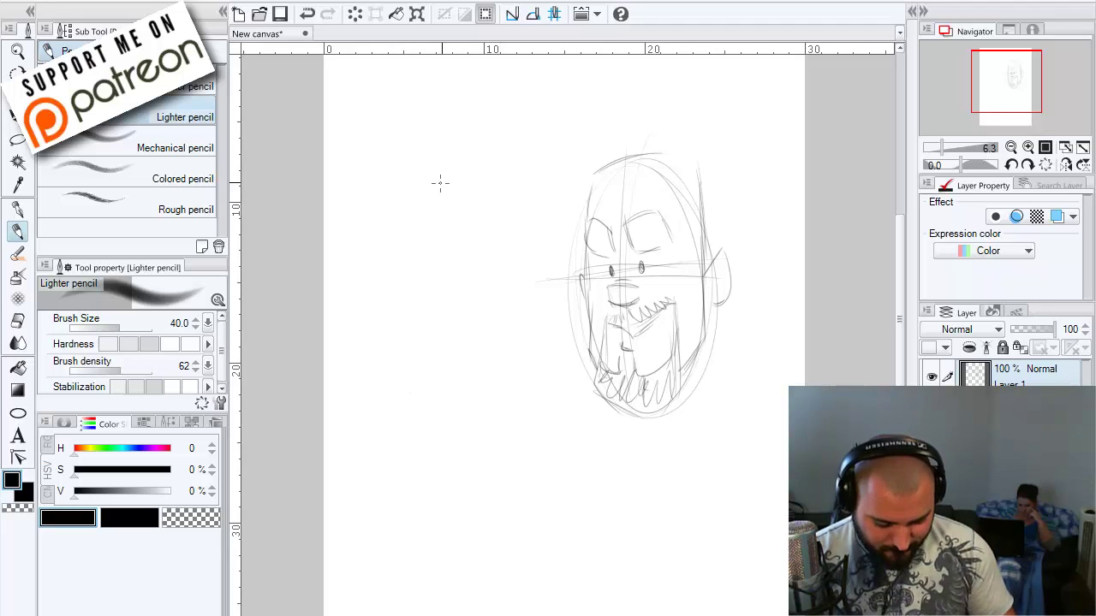
- Block in and darken a tall oval for the second head left of the first face
mouse_move(455, 183)
left_mouse_down()
mouse_move(410, 219)
mouse_move(470, 265)
mouse_move(408, 378)
mouse_move(430, 204)
mouse_move(471, 302)
mouse_move(414, 245)
left_mouse_up()
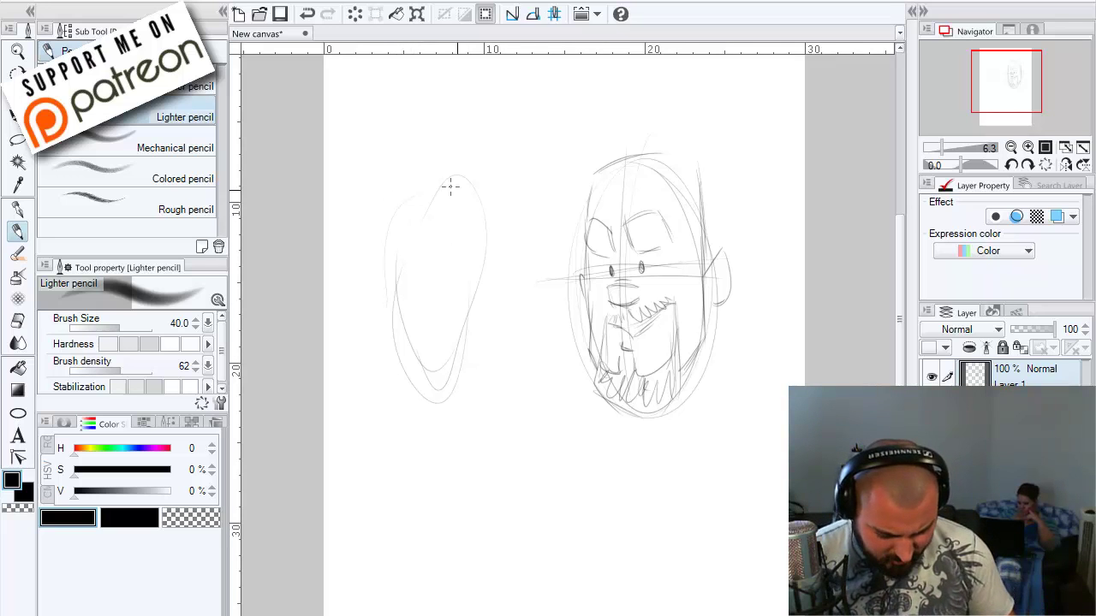
mouse_move(460, 195)
left_mouse_down()
mouse_move(471, 392)
mouse_move(405, 290)
mouse_move(479, 203)
mouse_move(438, 422)
mouse_move(396, 250)
mouse_move(496, 288)
mouse_move(410, 391)
mouse_move(430, 176)
mouse_move(477, 367)
mouse_move(390, 344)
mouse_move(471, 189)
mouse_move(448, 406)
mouse_move(385, 200)
mouse_move(485, 371)
left_mouse_up()
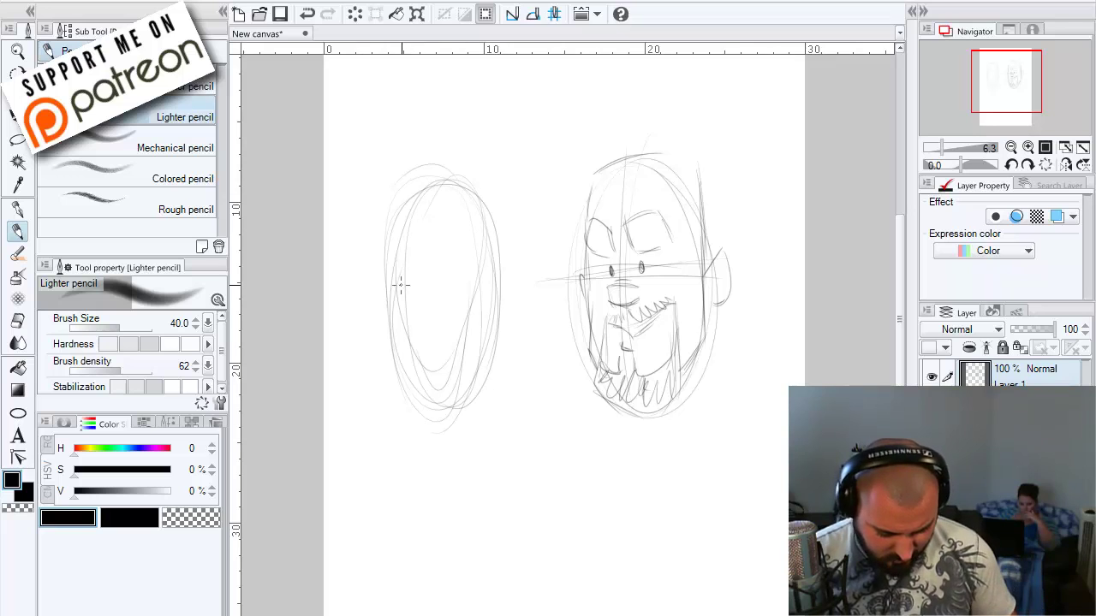
mouse_move(407, 289)
left_mouse_down()
mouse_move(487, 208)
mouse_move(462, 384)
mouse_move(391, 242)
mouse_move(490, 267)
mouse_move(379, 358)
left_mouse_up()
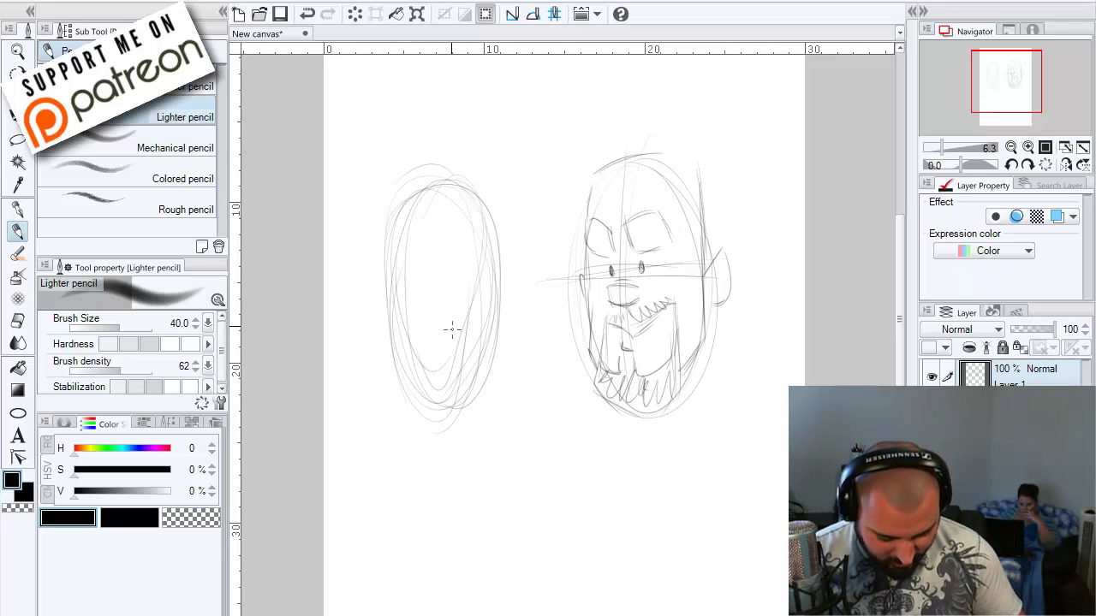
- Add a vertical centre line and a horizontal eye line across the new oval
mouse_move(457, 159)
left_mouse_down()
mouse_move(454, 286)
mouse_move(471, 338)
left_mouse_up()
mouse_move(462, 135)
left_mouse_down()
mouse_move(462, 442)
mouse_move(461, 421)
left_mouse_up()
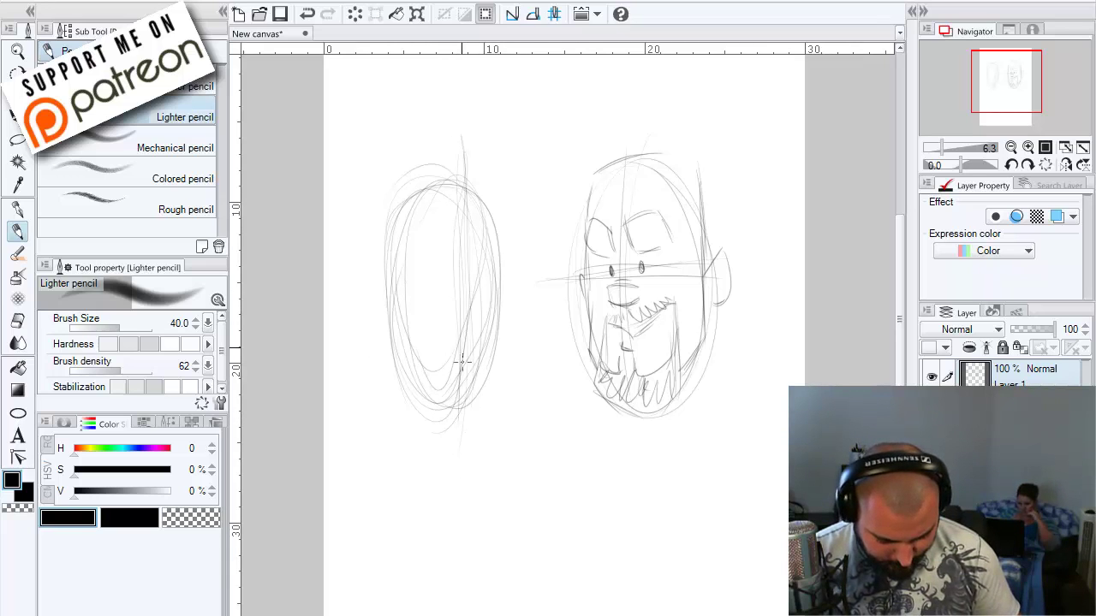
left_click_drag(463, 165, 461, 334)
left_click_drag(462, 171, 456, 398)
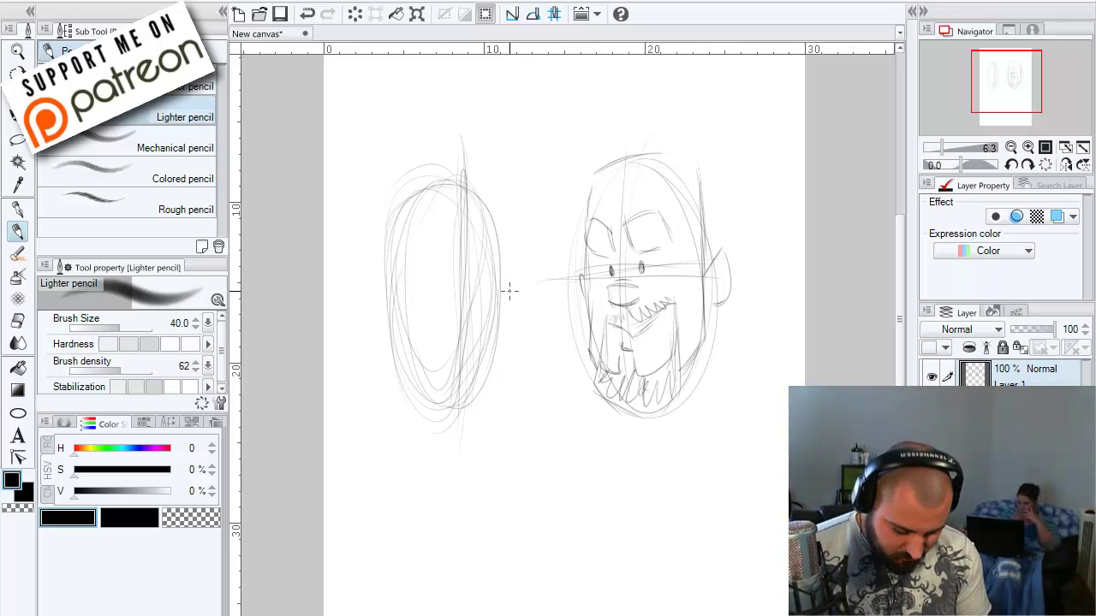
mouse_move(367, 274)
left_mouse_down()
mouse_move(487, 278)
mouse_move(365, 288)
mouse_move(491, 283)
mouse_move(349, 286)
mouse_move(510, 281)
left_mouse_up()
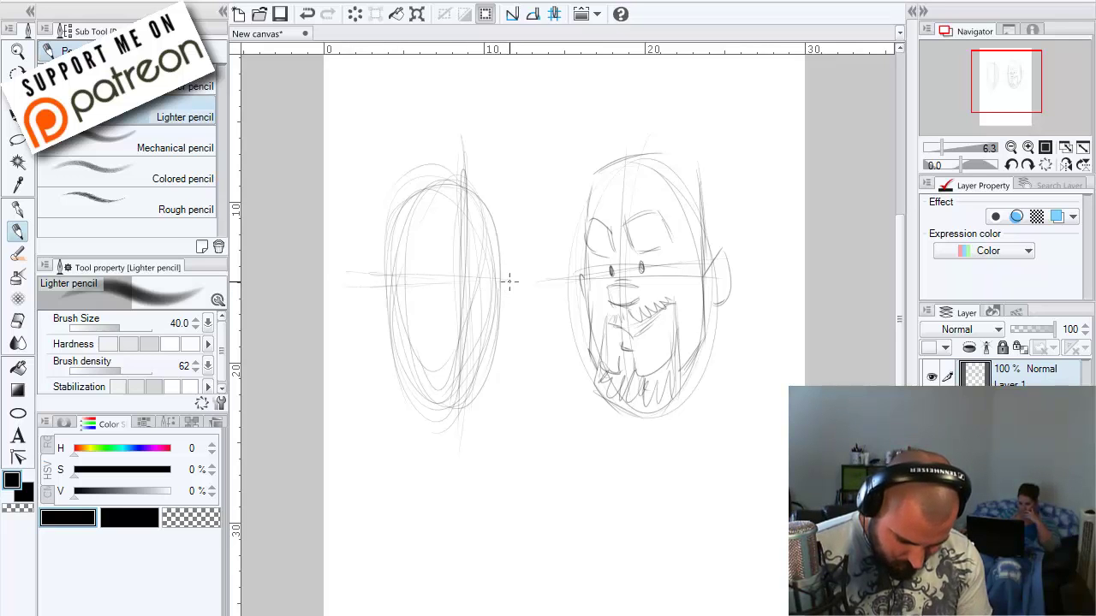
- Dot both eyes, sketch a rounded nose and begin the mouth on the left oval
left_click(444, 271)
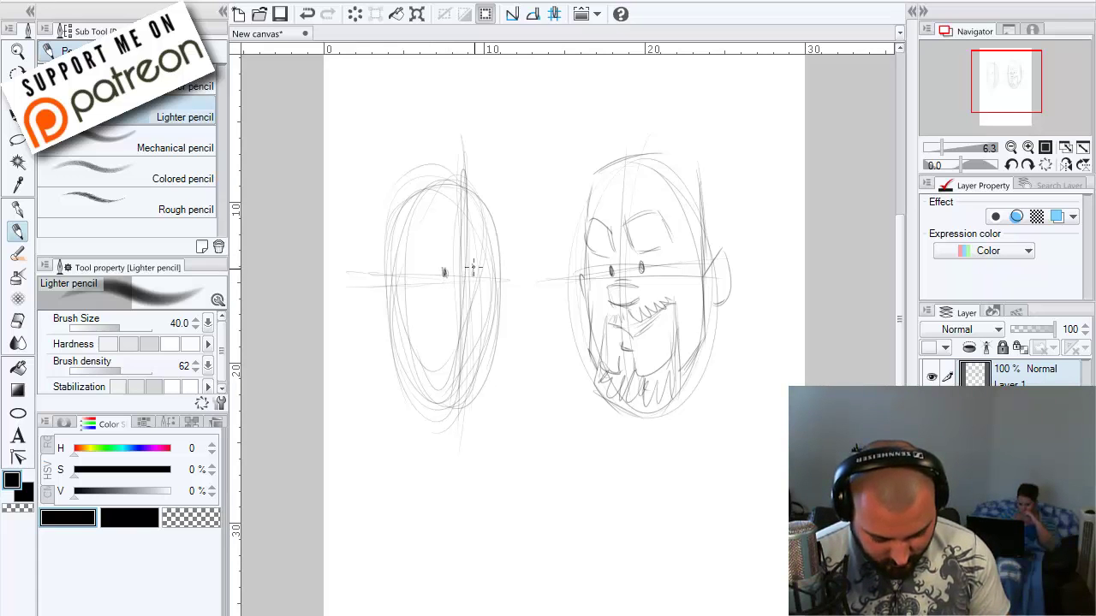
left_click_drag(475, 266, 475, 274)
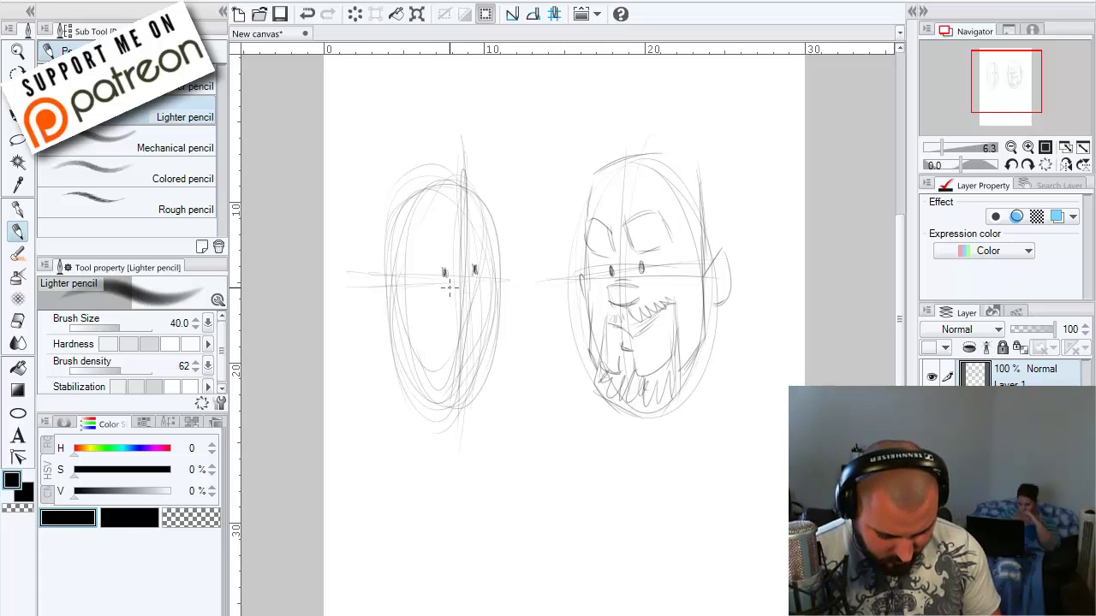
mouse_move(476, 288)
left_mouse_down()
mouse_move(453, 295)
mouse_move(478, 285)
mouse_move(477, 306)
mouse_move(462, 313)
left_mouse_up()
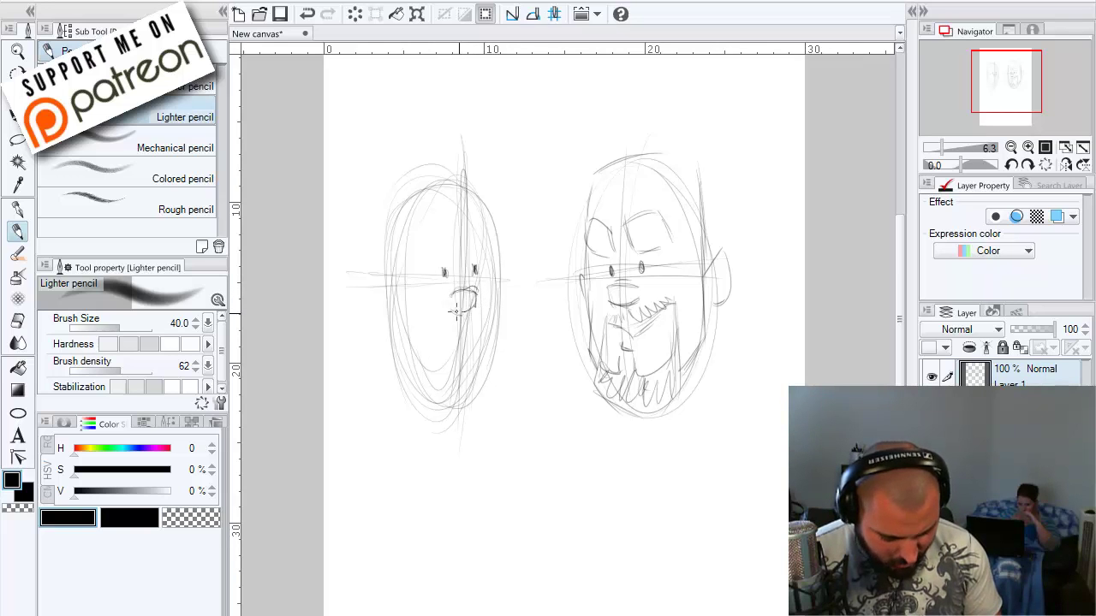
left_click_drag(460, 314, 467, 284)
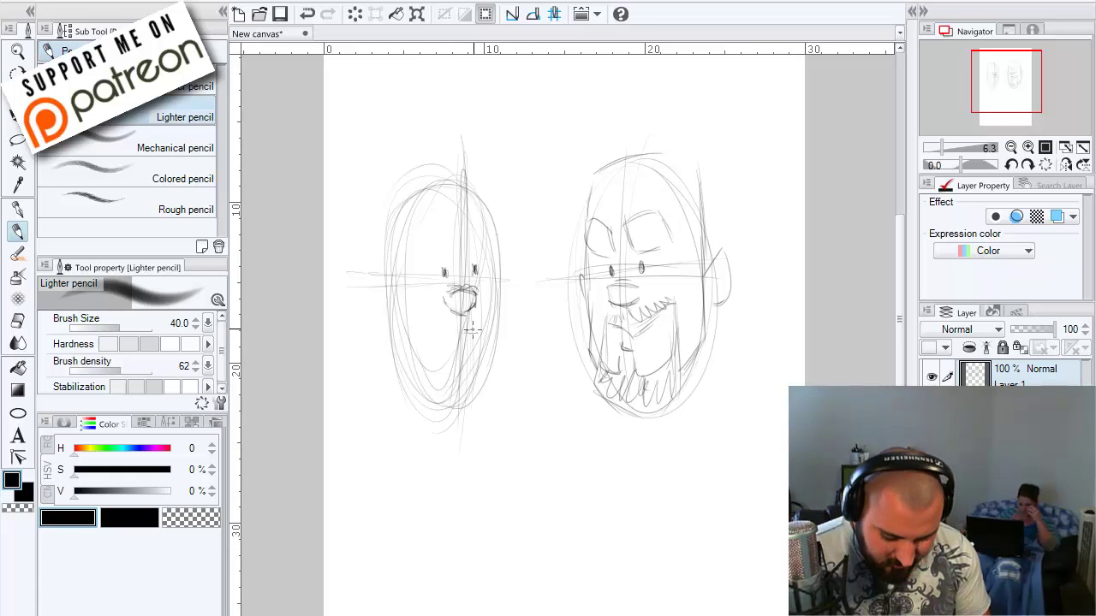
left_click_drag(472, 332, 446, 329)
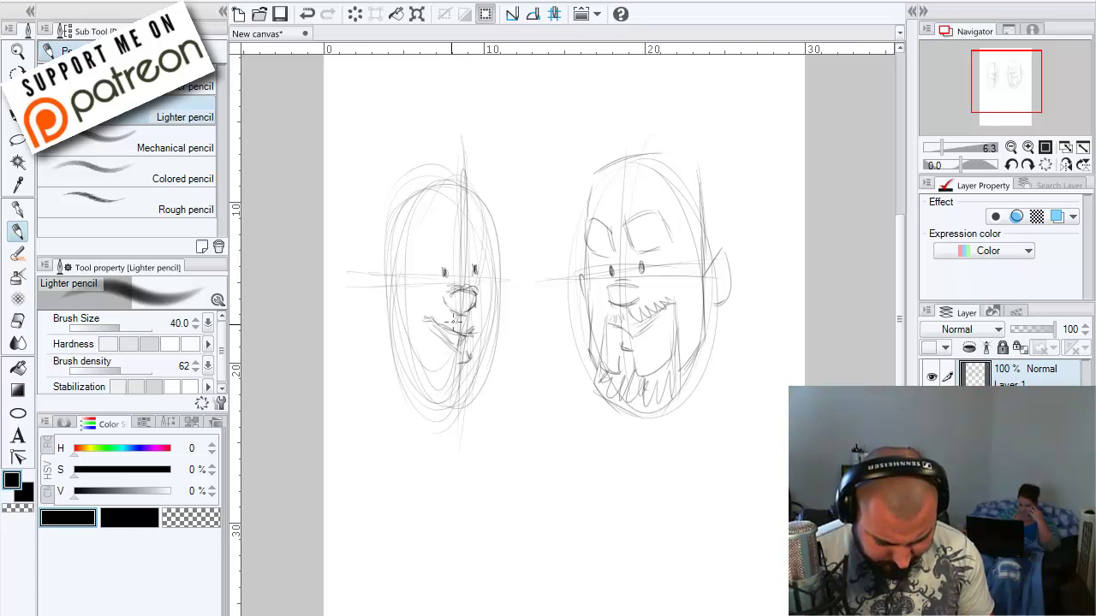
- Scribble the mouth, both beard sides, the chin and the right face edge on the left sketch
mouse_move(449, 326)
left_mouse_down()
mouse_move(437, 310)
mouse_move(424, 318)
mouse_move(432, 305)
left_mouse_up()
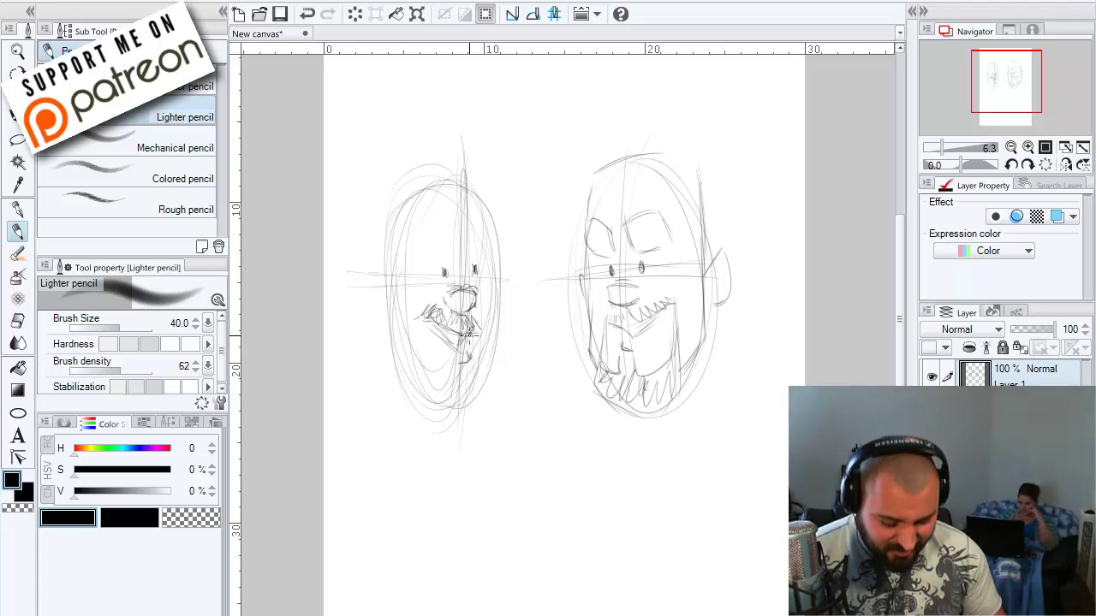
mouse_move(469, 334)
left_mouse_down()
mouse_move(419, 317)
mouse_move(445, 347)
mouse_move(404, 403)
mouse_move(458, 423)
mouse_move(426, 417)
mouse_move(469, 401)
mouse_move(446, 419)
left_mouse_up()
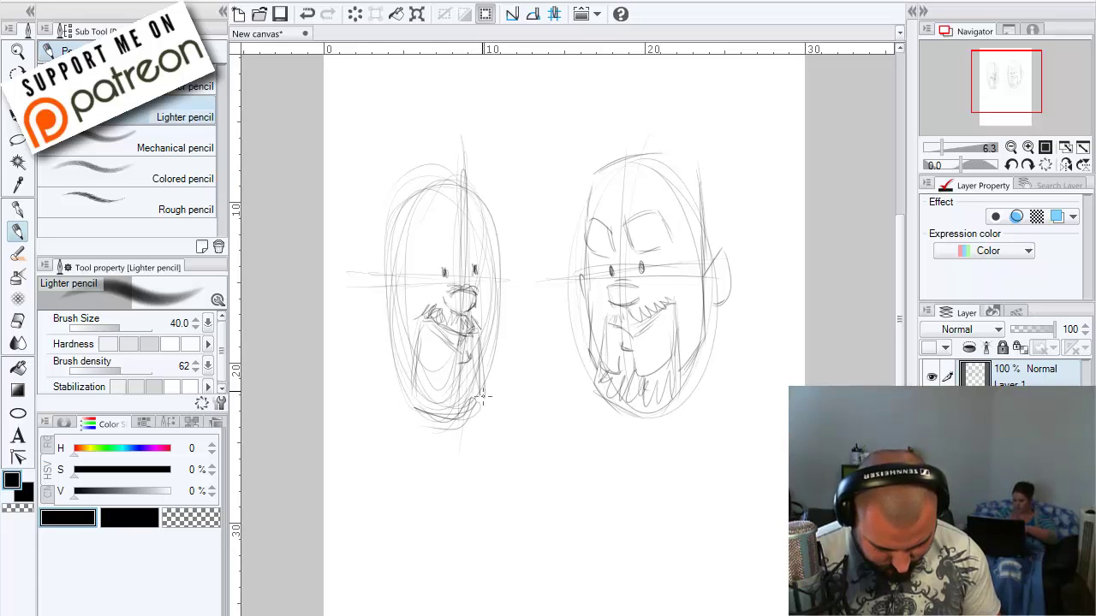
left_click_drag(482, 387, 486, 347)
left_click_drag(417, 398, 420, 338)
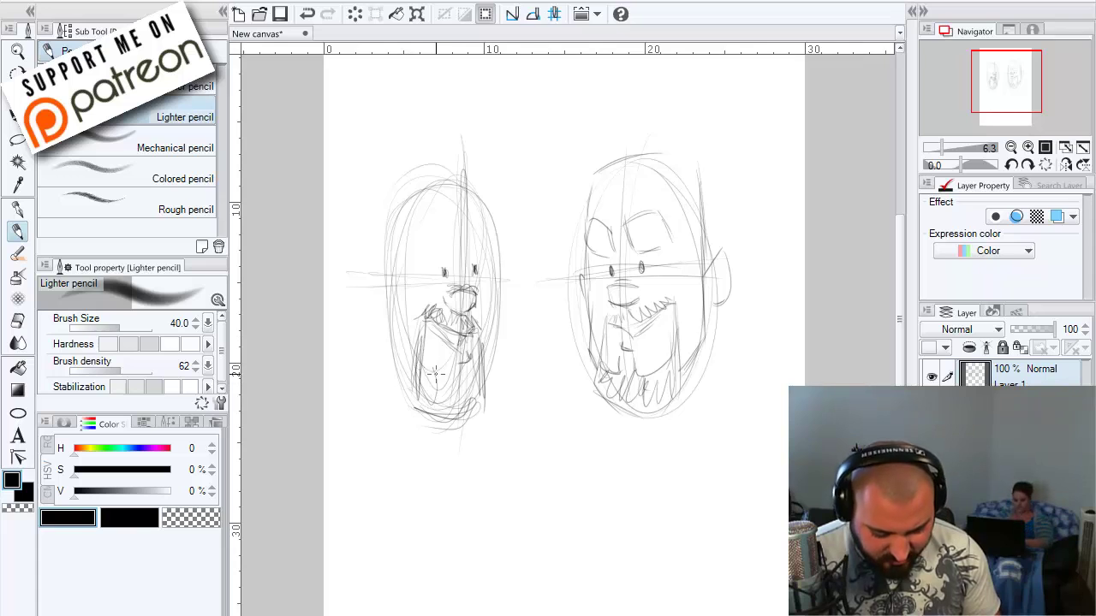
mouse_move(435, 377)
left_mouse_down()
mouse_move(460, 382)
mouse_move(462, 361)
mouse_move(470, 389)
mouse_move(485, 379)
mouse_move(467, 388)
mouse_move(468, 364)
mouse_move(452, 368)
mouse_move(436, 397)
mouse_move(416, 373)
mouse_move(423, 404)
mouse_move(455, 418)
mouse_move(479, 408)
left_mouse_up()
mouse_move(499, 352)
left_mouse_down()
mouse_move(495, 381)
mouse_move(497, 305)
mouse_move(495, 336)
left_mouse_up()
left_click_drag(500, 281, 500, 315)
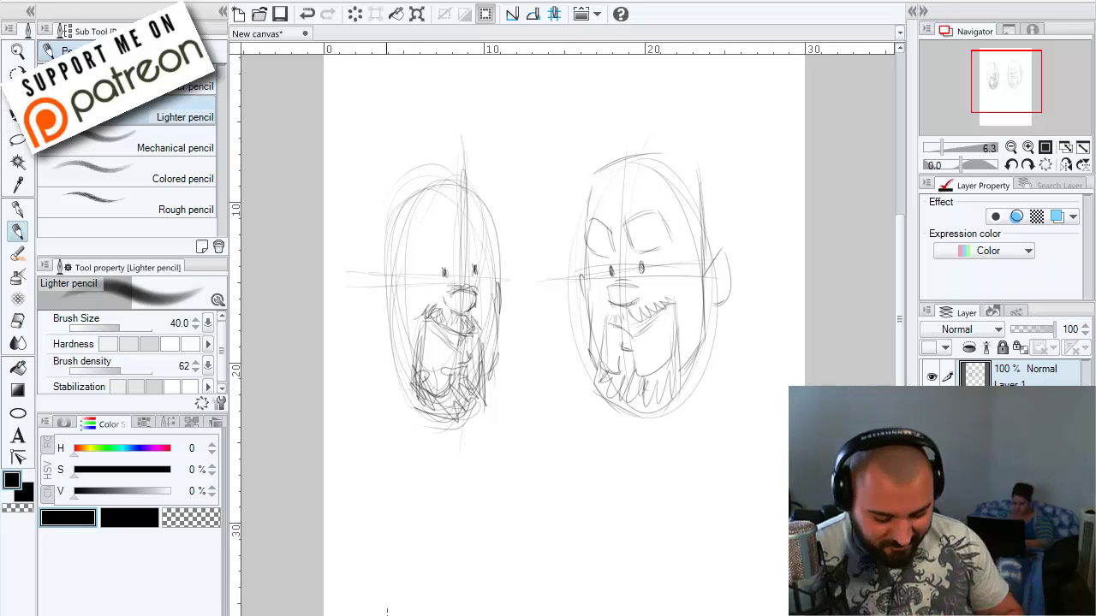
- Sketch angled brows over the eyes and the right side of the forehead
left_click_drag(454, 238, 461, 261)
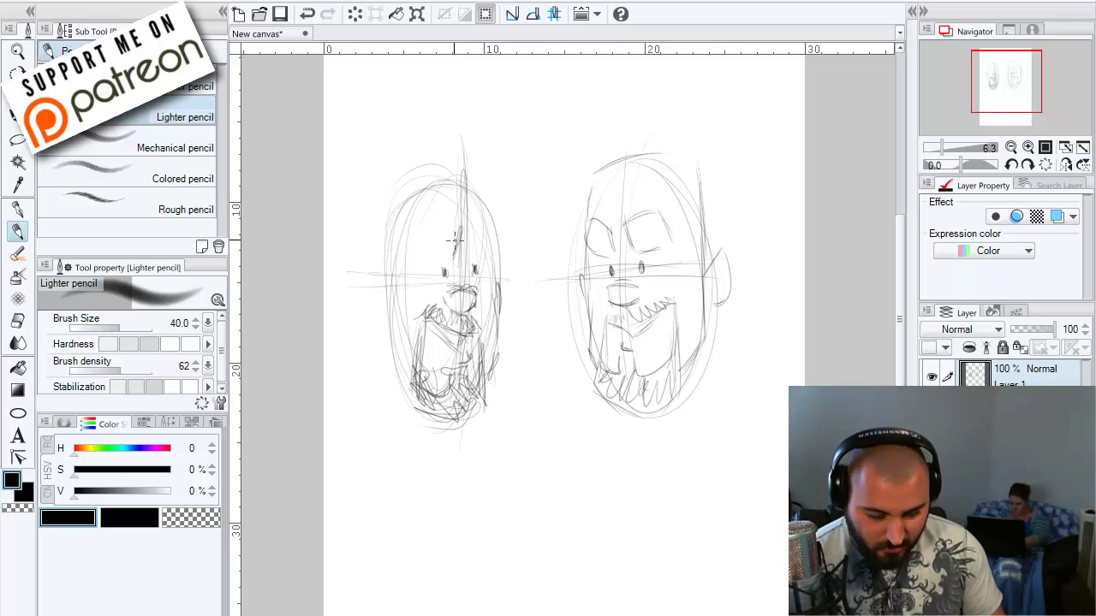
mouse_move(434, 222)
left_mouse_down()
mouse_move(403, 250)
mouse_move(428, 228)
mouse_move(414, 253)
mouse_move(442, 254)
mouse_move(413, 245)
left_mouse_up()
left_click_drag(414, 250, 419, 229)
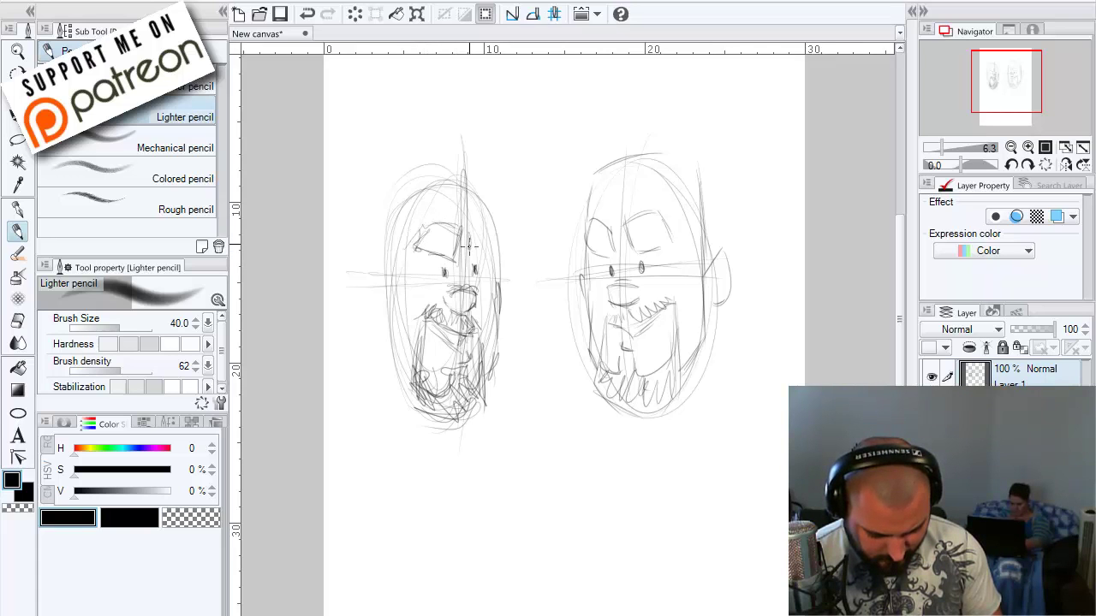
mouse_move(481, 216)
left_mouse_down()
mouse_move(476, 245)
mouse_move(499, 248)
mouse_move(481, 255)
mouse_move(495, 242)
mouse_move(499, 319)
left_mouse_up()
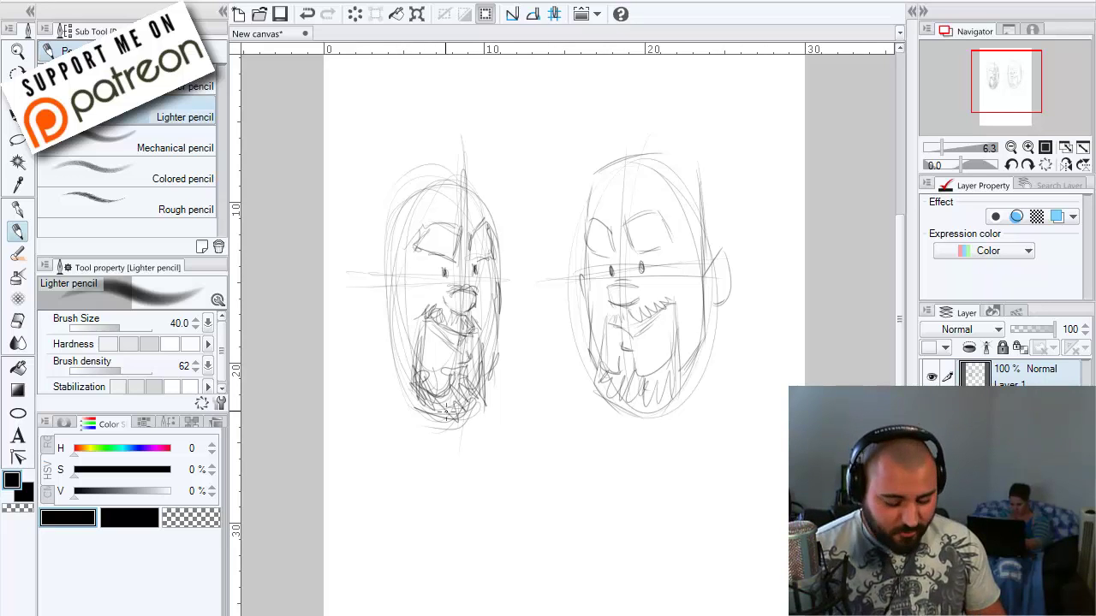
- Hatch the lower-left jaw, reinforce the left face contour and sketch the left ear
mouse_move(411, 356)
left_mouse_down()
mouse_move(402, 368)
mouse_move(399, 353)
left_mouse_up()
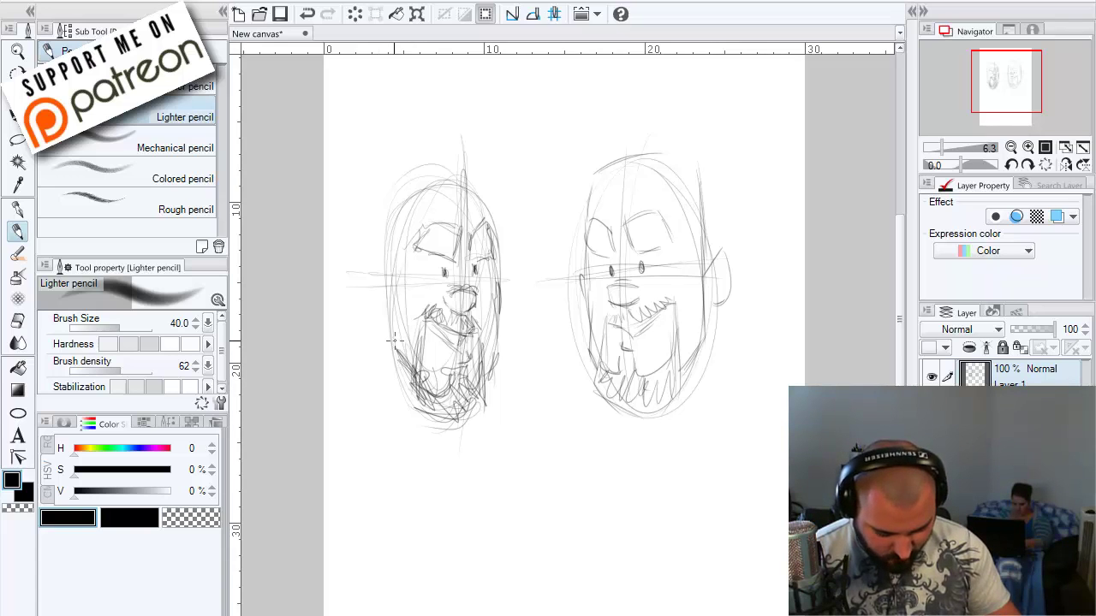
left_click_drag(394, 358, 388, 259)
left_click_drag(397, 339, 394, 298)
left_click_drag(395, 299, 391, 242)
left_click_drag(395, 339, 395, 284)
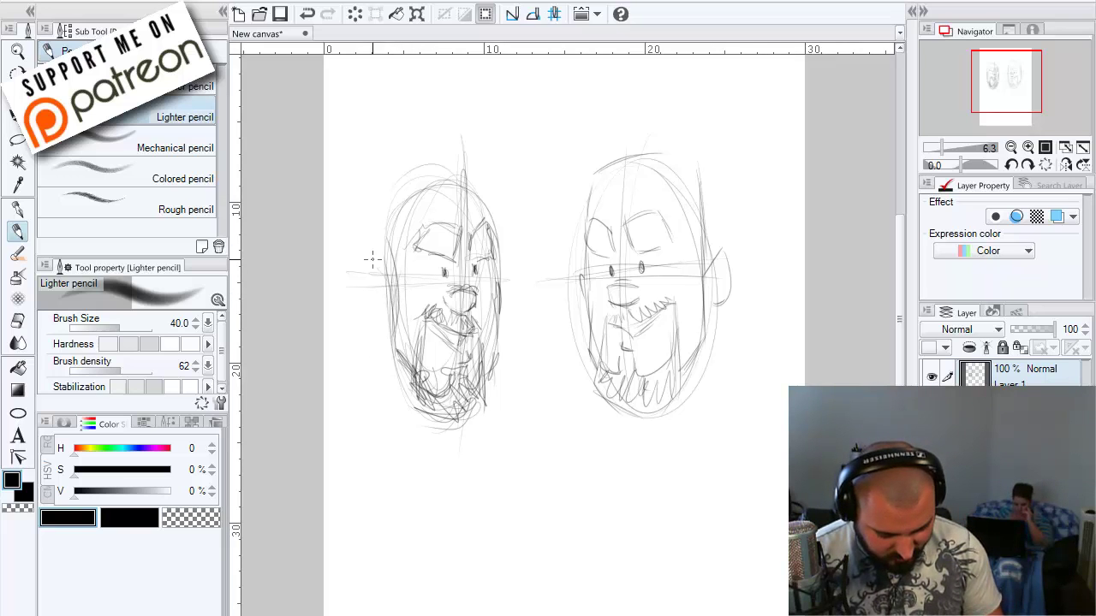
left_click_drag(379, 267, 377, 326)
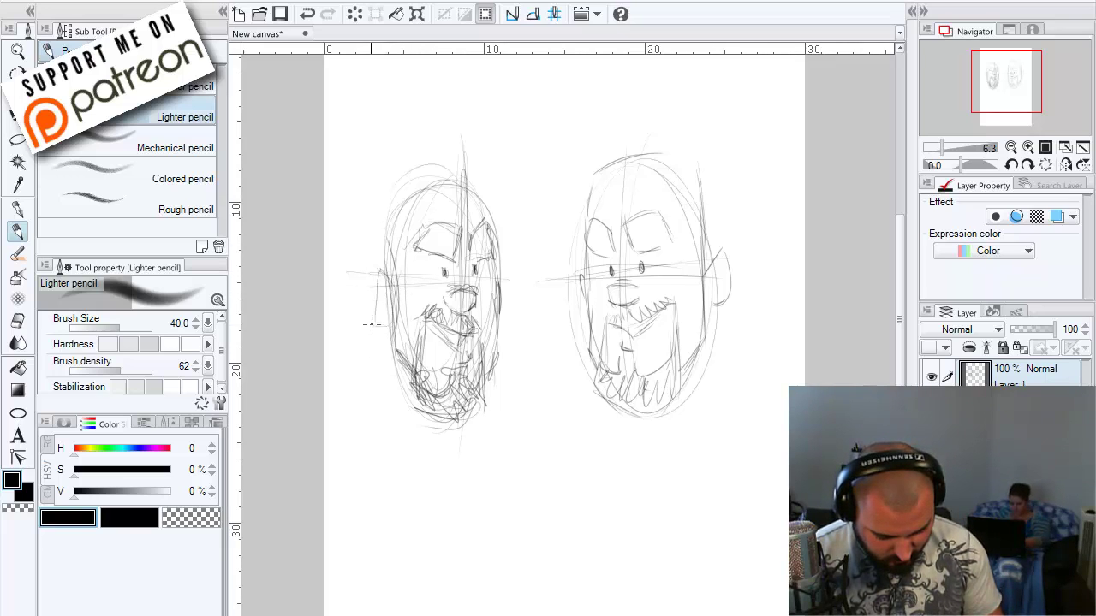
left_click_drag(373, 276, 382, 327)
mouse_move(376, 272)
left_mouse_down()
mouse_move(372, 311)
mouse_move(391, 317)
left_mouse_up()
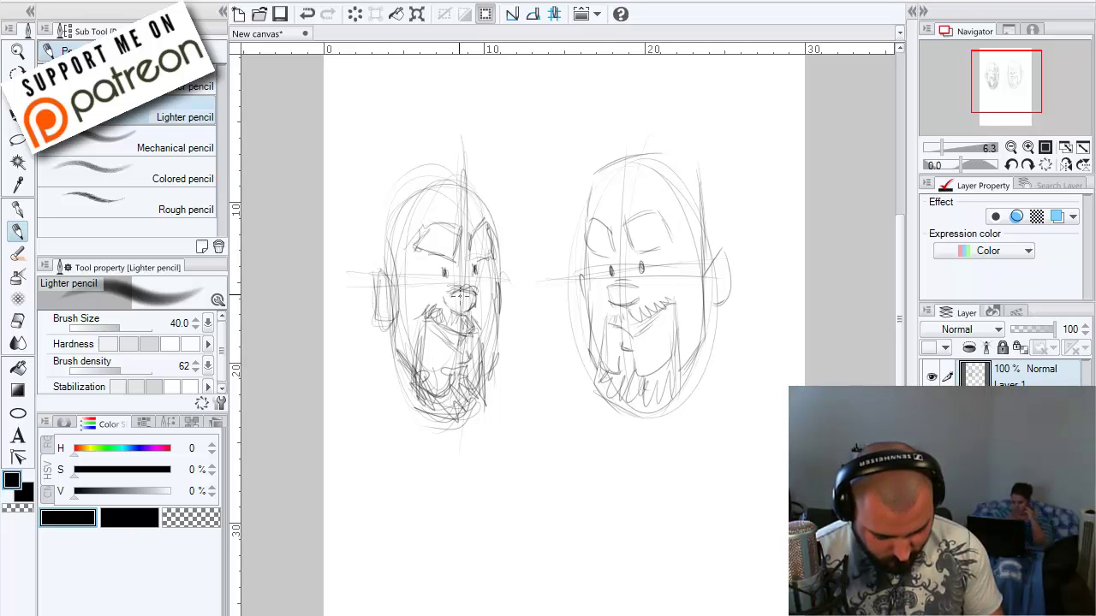
- Arc the crown over the top of the head and refine the left head contour
mouse_move(480, 173)
left_mouse_down()
mouse_move(482, 214)
mouse_move(480, 170)
mouse_move(489, 176)
mouse_move(406, 179)
left_mouse_up()
left_click_drag(476, 151, 375, 189)
mouse_move(379, 246)
left_mouse_down()
mouse_move(386, 195)
mouse_move(472, 160)
mouse_move(482, 223)
left_mouse_up()
left_click_drag(478, 157, 399, 178)
mouse_move(390, 191)
left_mouse_down()
mouse_move(383, 242)
mouse_move(387, 224)
left_mouse_up()
left_click_drag(387, 225, 392, 267)
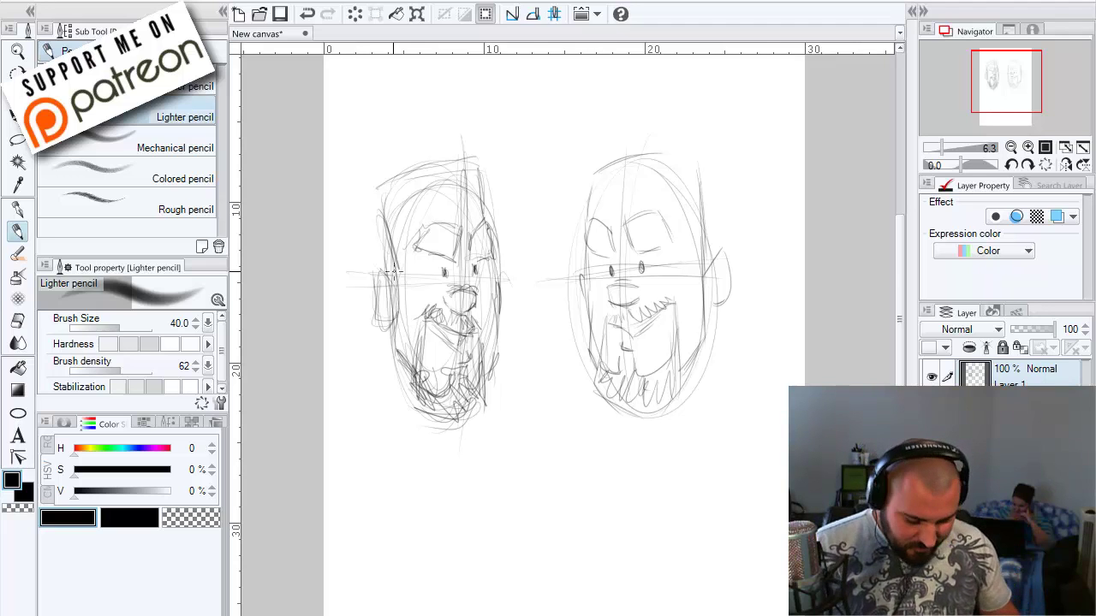
- Zoom in, drop Layer 1's opacity to 38%, and add a new blank Layer 2
scroll(392, 272, "up", 3)
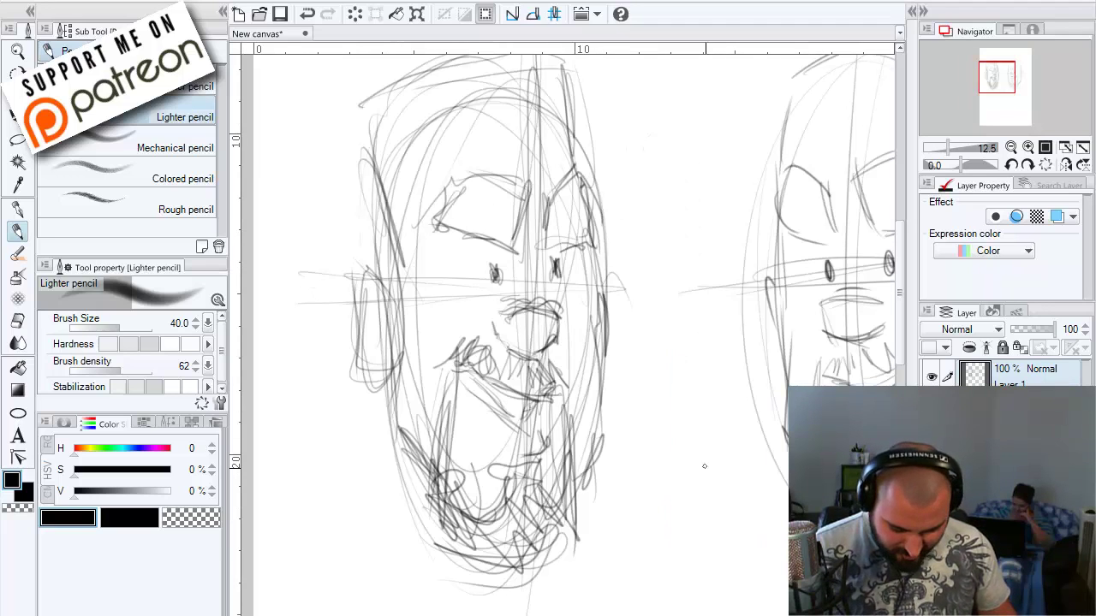
left_click_drag(1053, 338, 1027, 331)
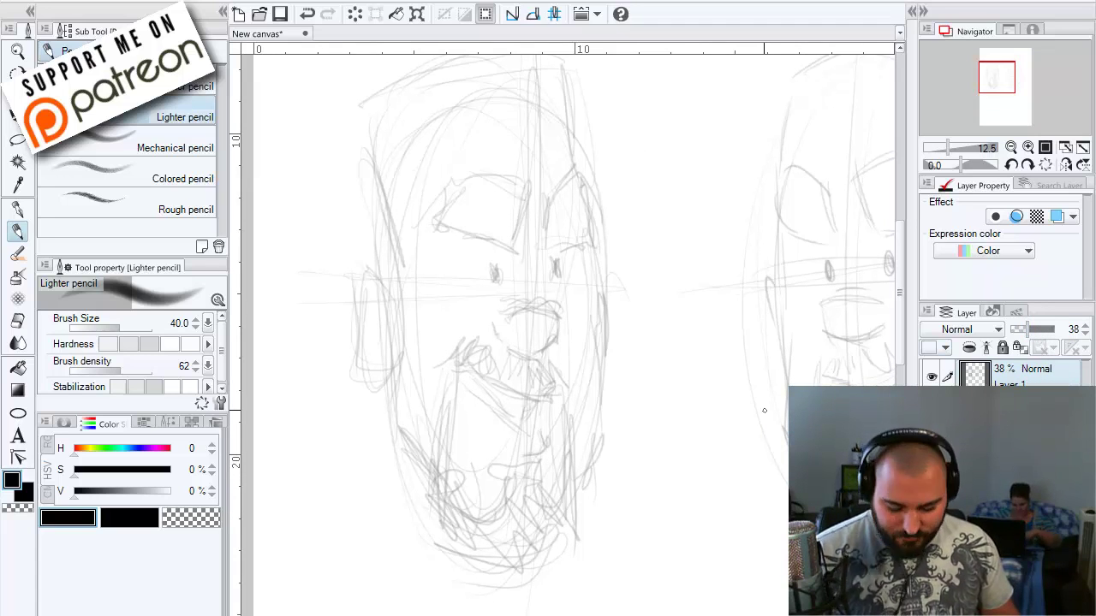
key("ctrl+shift+n")
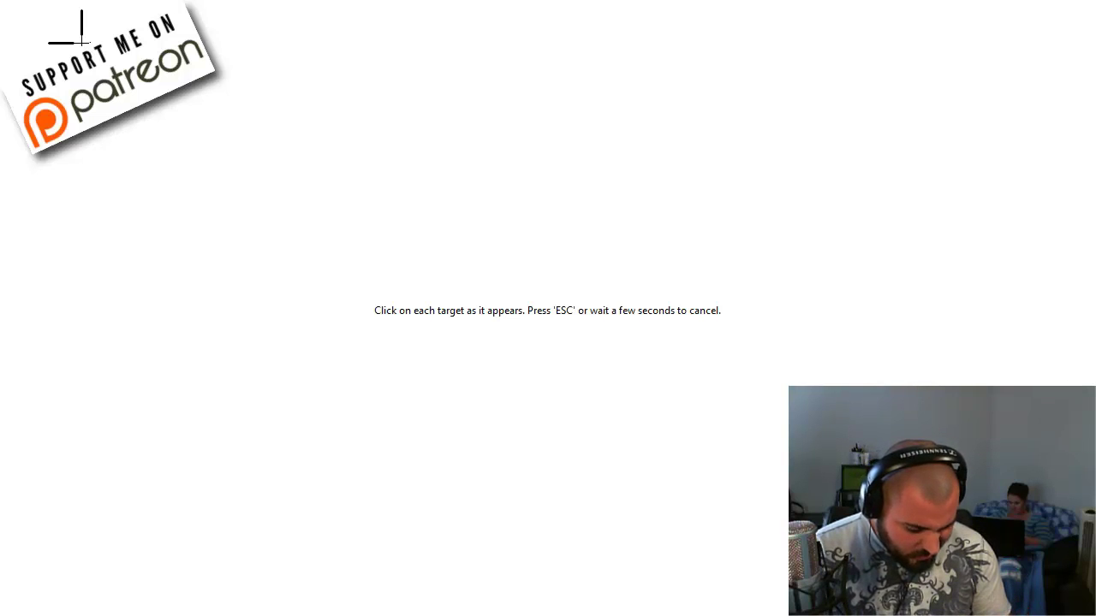
- Tap the three pen calibration targets and confirm the completed calibration
left_click(82, 40)
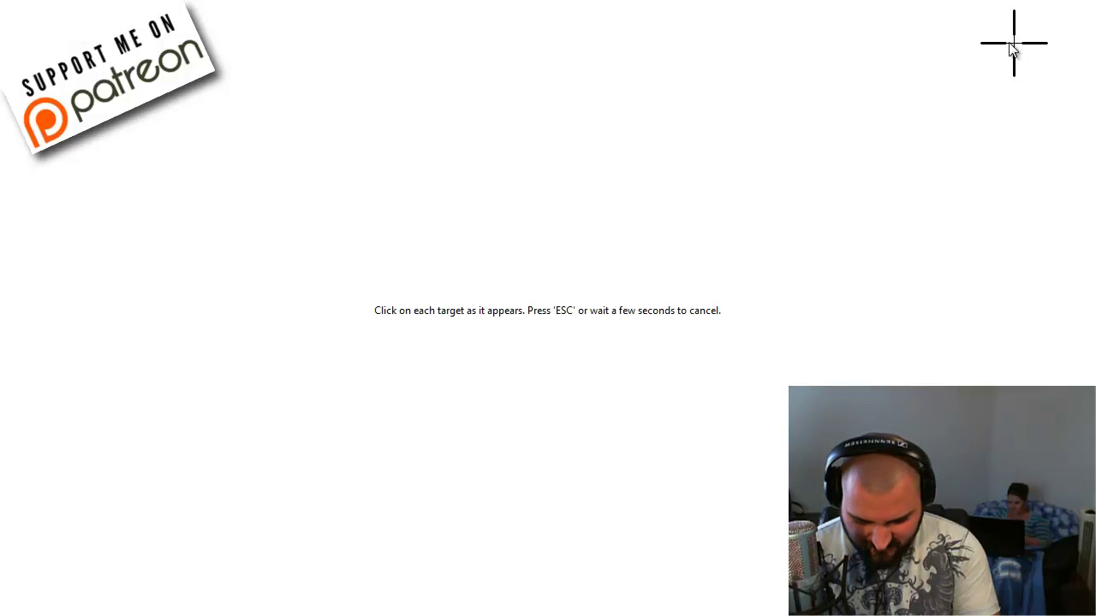
left_click(1012, 48)
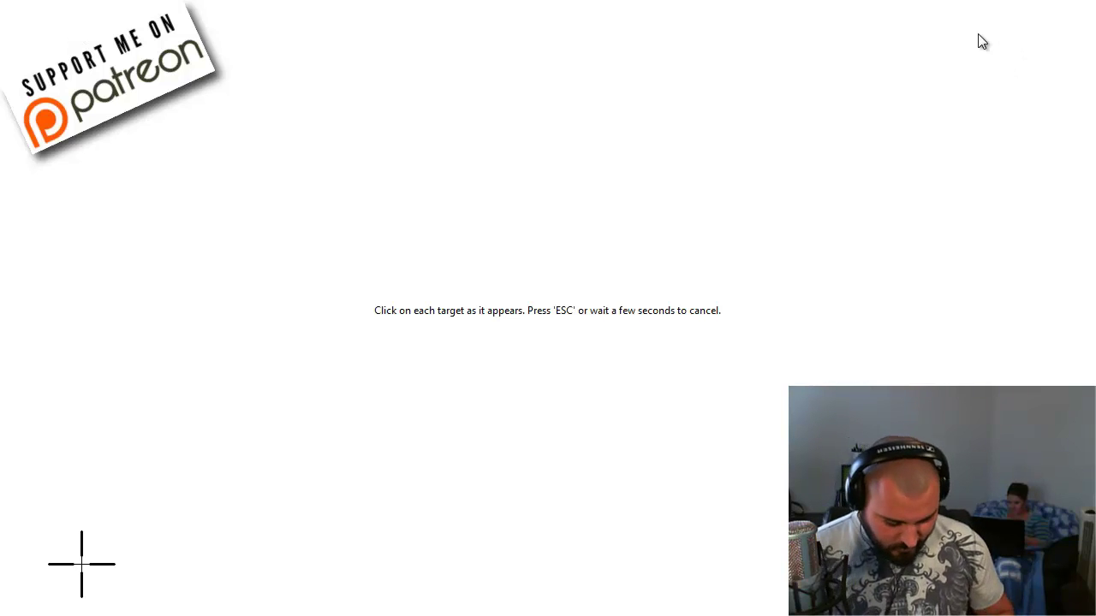
left_click(75, 570)
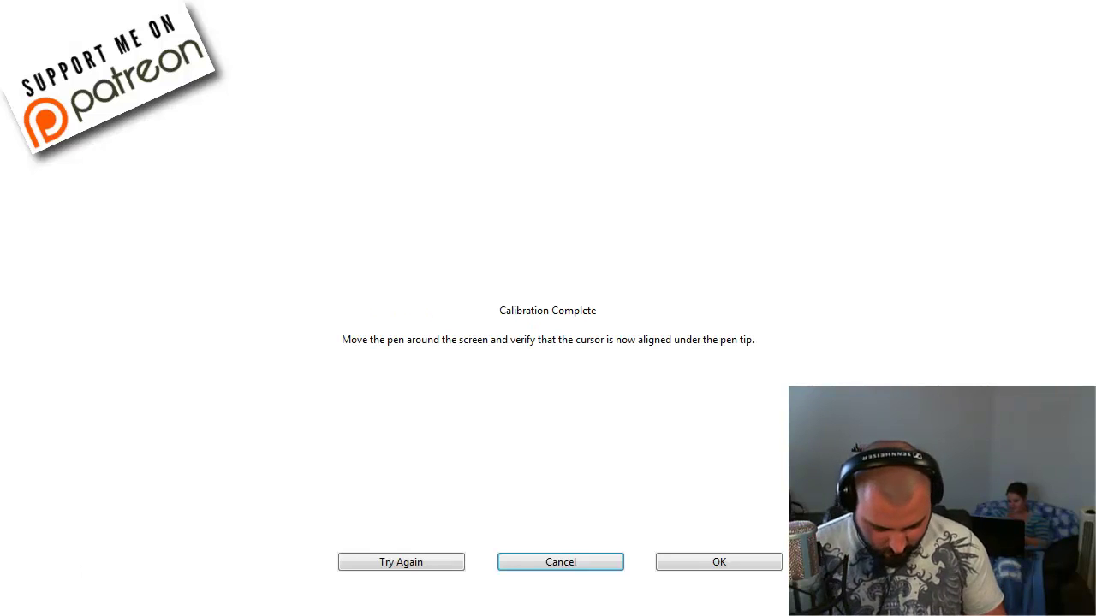
left_click(686, 562)
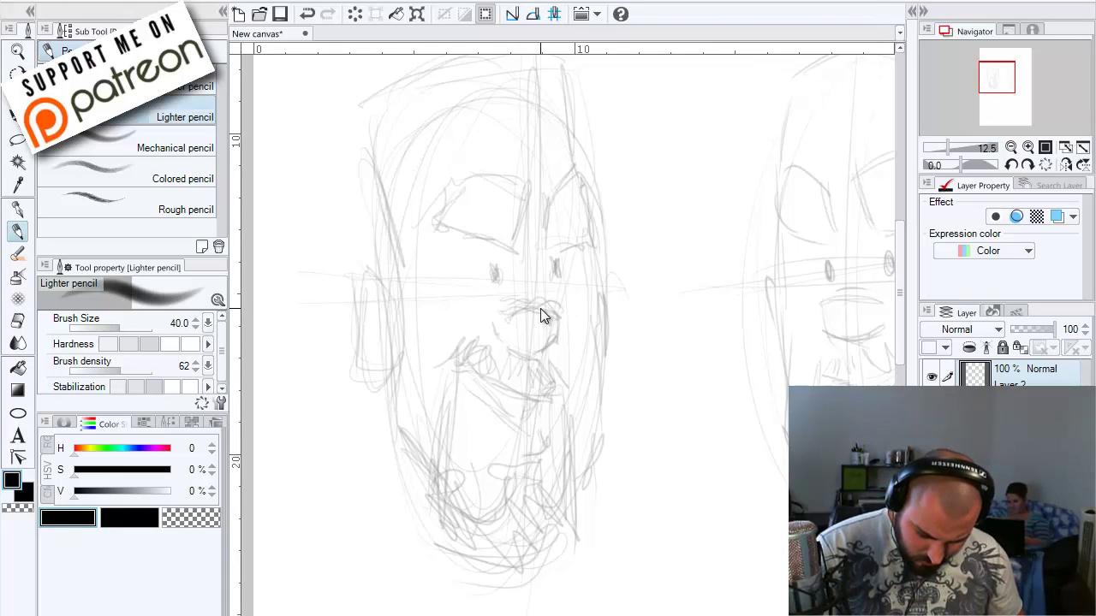
- Add a light pencil nose line, then switch to the G-pen
left_click_drag(540, 312, 546, 307)
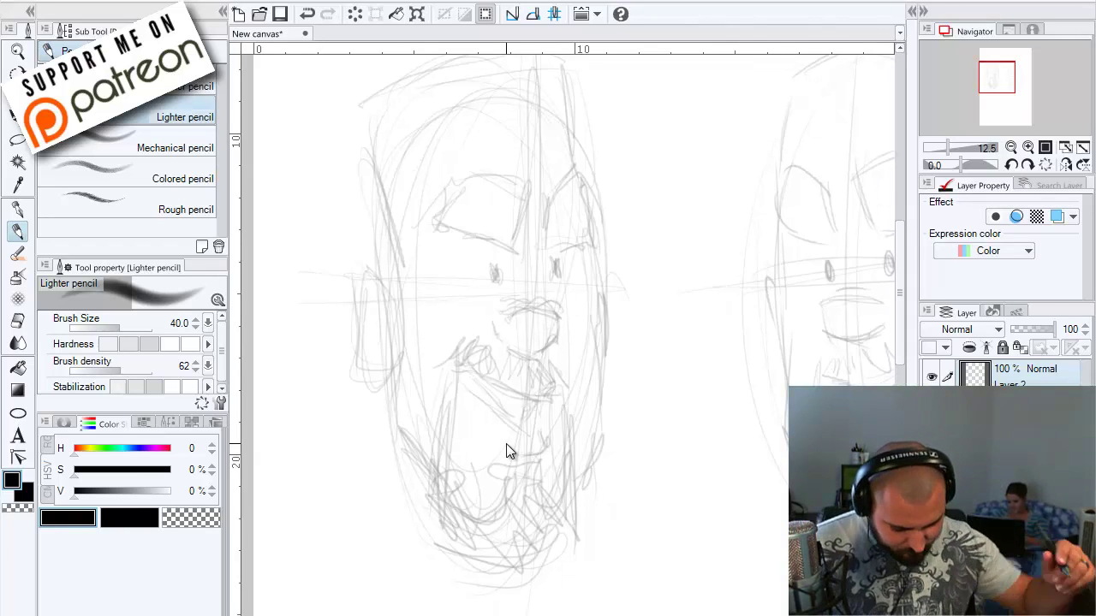
left_click(17, 209)
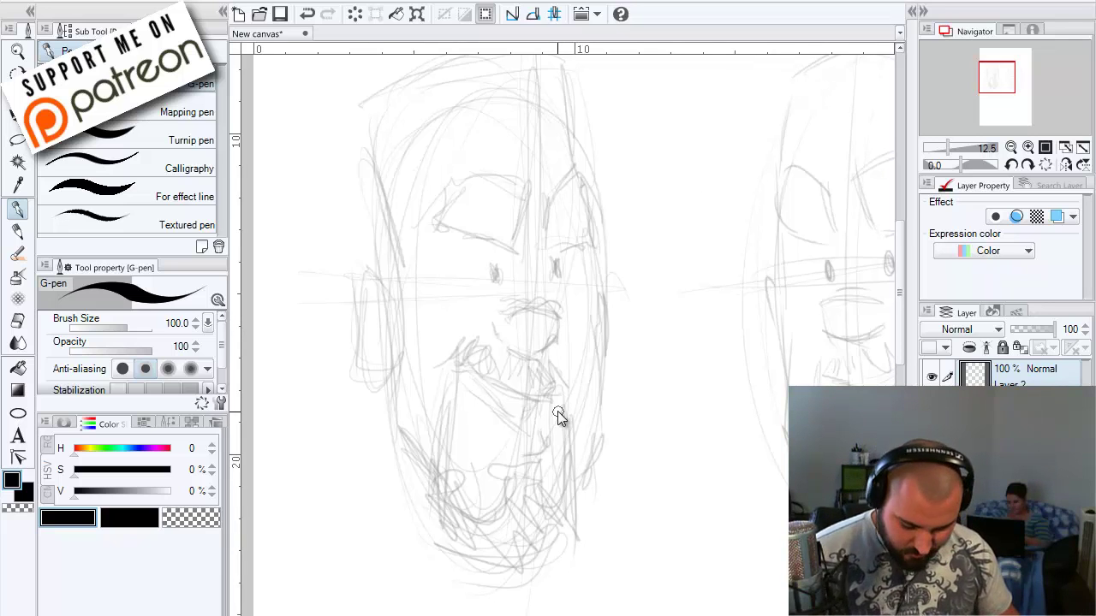
- Zoom to the nose and ink its top curve, redoing the stroke twice
scroll(558, 414, "up", 2)
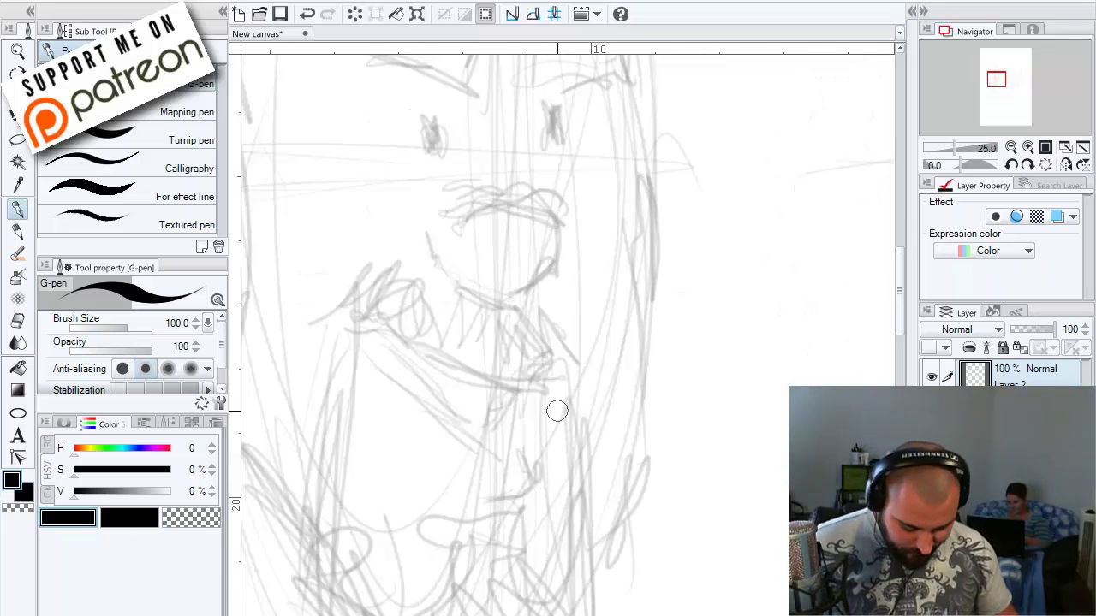
left_click_drag(566, 294, 672, 375)
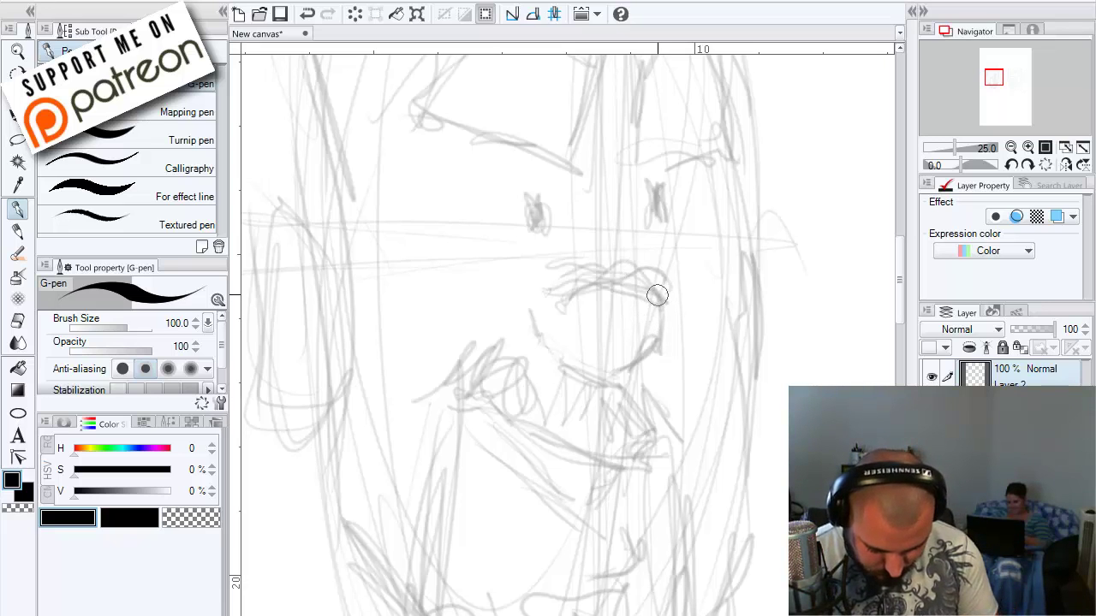
mouse_move(661, 295)
left_mouse_down()
mouse_move(586, 286)
mouse_move(558, 306)
mouse_move(661, 298)
left_mouse_up()
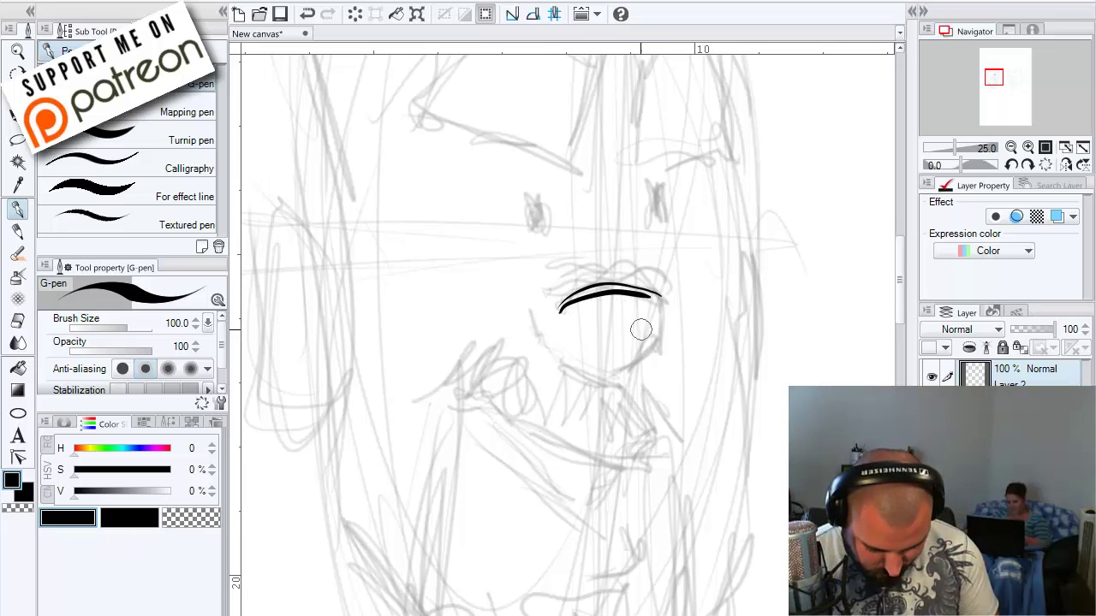
key("ctrl+z")
key("ctrl+z")
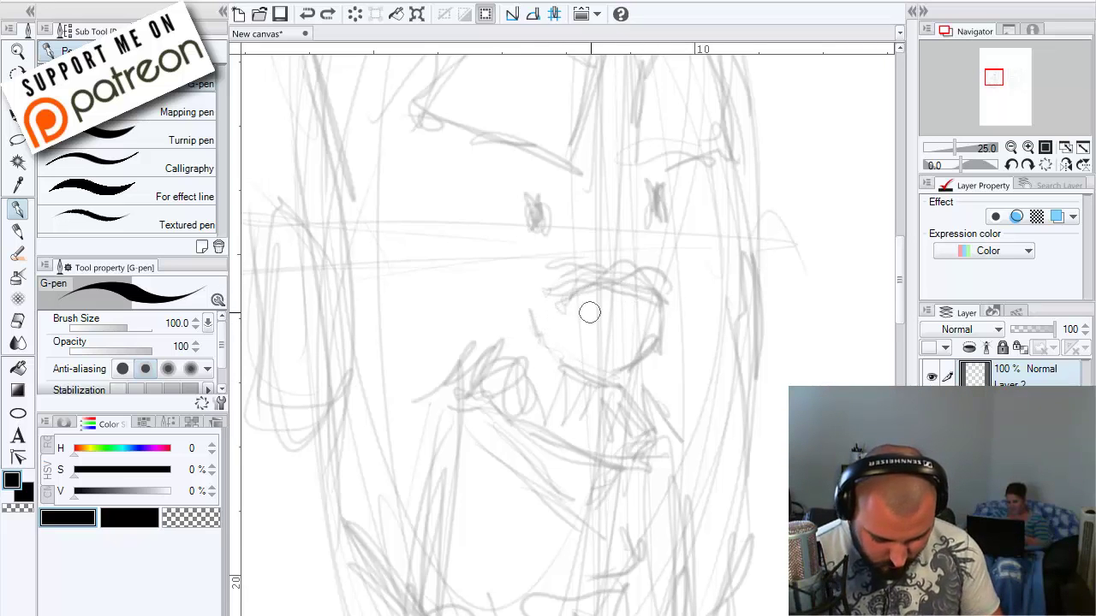
left_click_drag(664, 297, 570, 302)
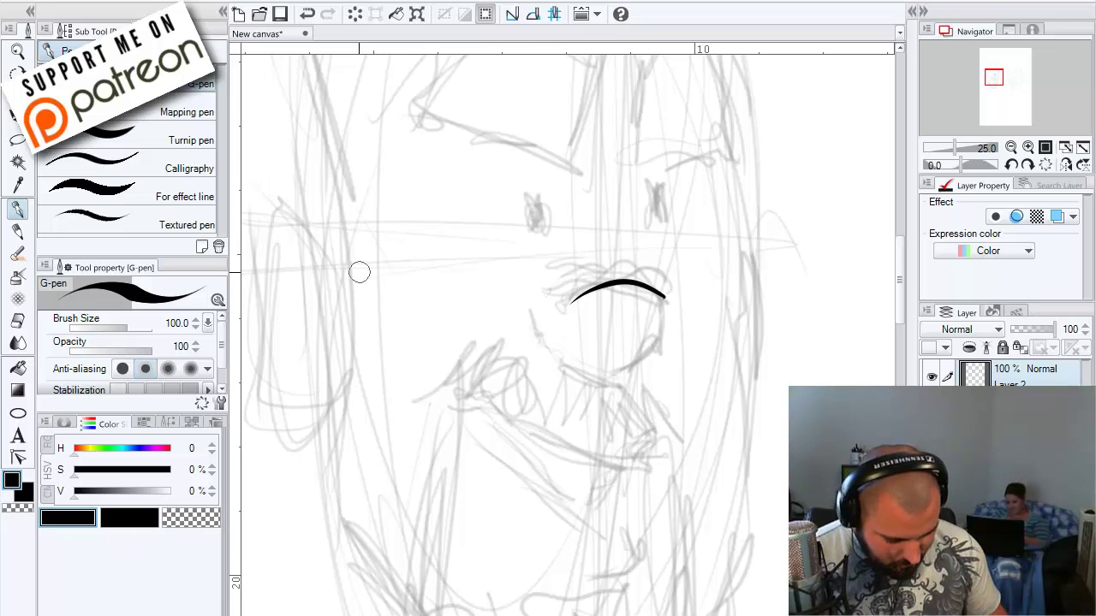
key("ctrl+z")
left_click_drag(661, 294, 550, 289)
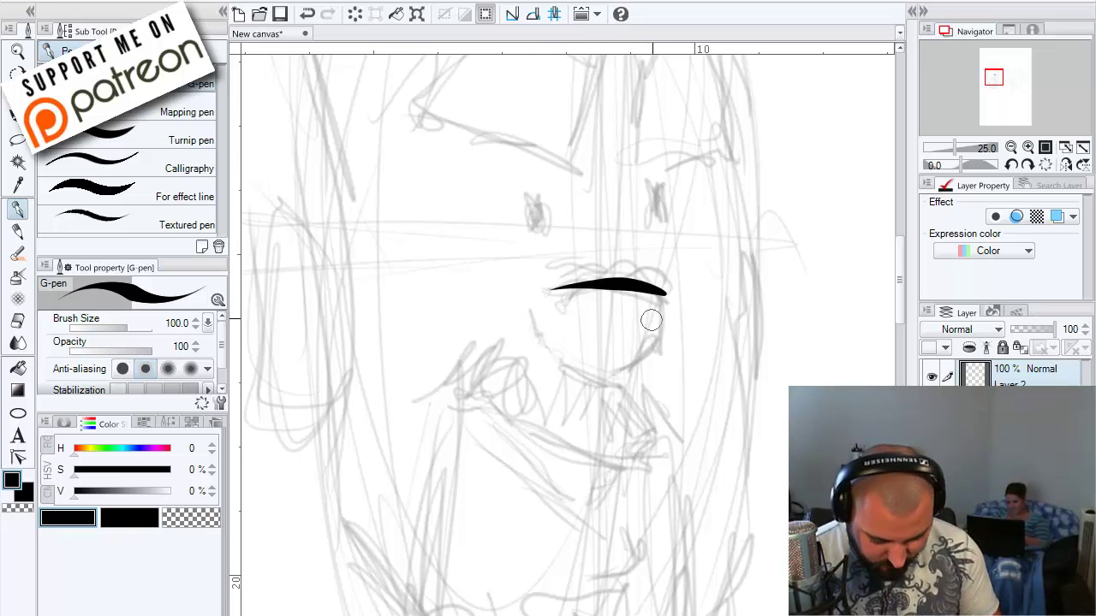
- Ink the nose's right side, underside and nostril, undoing unsatisfactory strokes
mouse_move(668, 297)
left_mouse_down()
mouse_move(666, 363)
mouse_move(607, 387)
mouse_move(533, 334)
left_mouse_up()
mouse_move(675, 335)
left_mouse_down()
mouse_move(647, 384)
mouse_move(633, 366)
left_mouse_up()
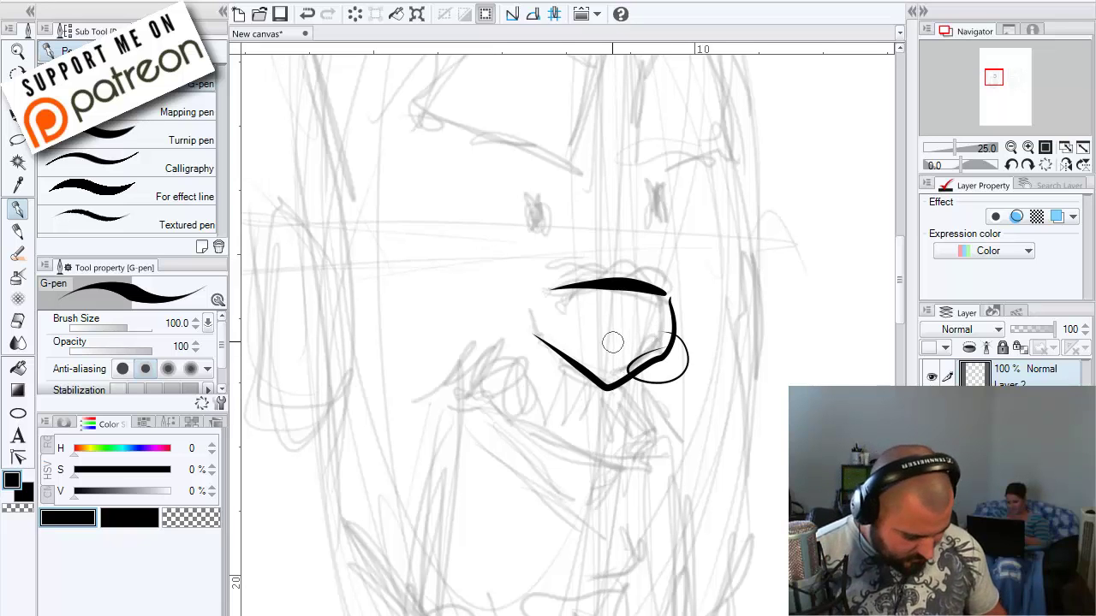
key("ctrl+z")
key("ctrl+z")
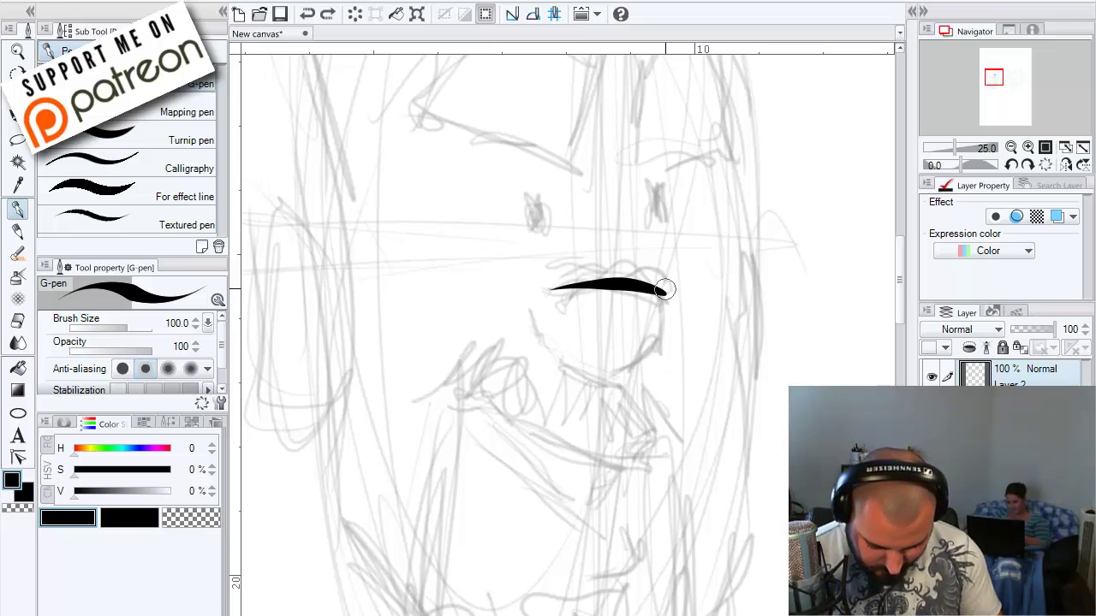
mouse_move(664, 285)
left_mouse_down()
mouse_move(669, 369)
mouse_move(608, 392)
mouse_move(538, 345)
mouse_move(528, 306)
left_mouse_up()
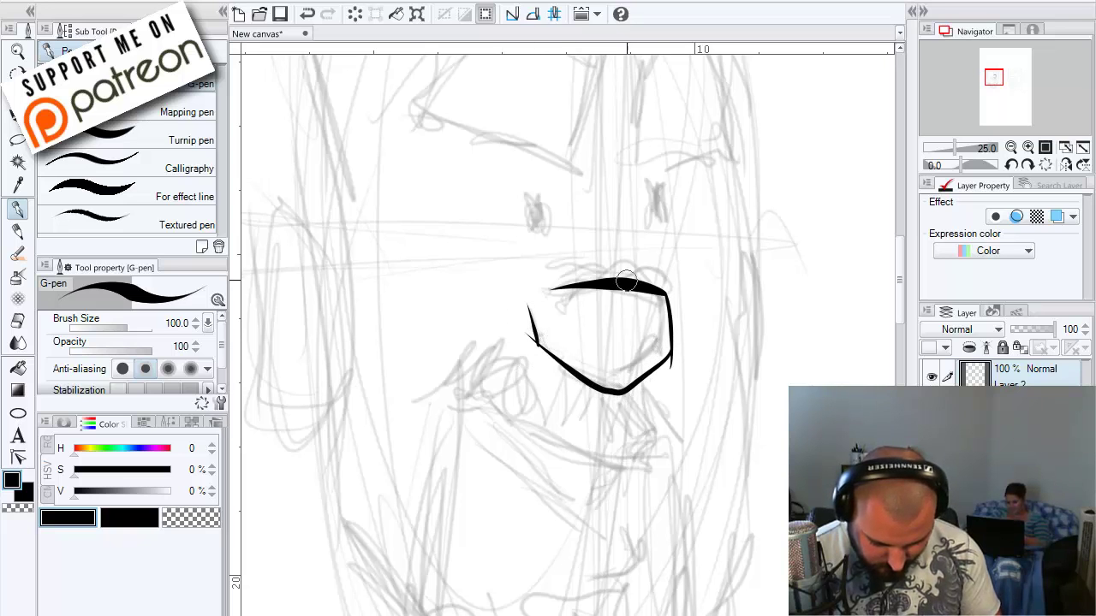
left_click_drag(628, 279, 595, 253)
left_click_drag(673, 355, 606, 364)
key("ctrl+z")
key("ctrl+z")
key("ctrl+z")
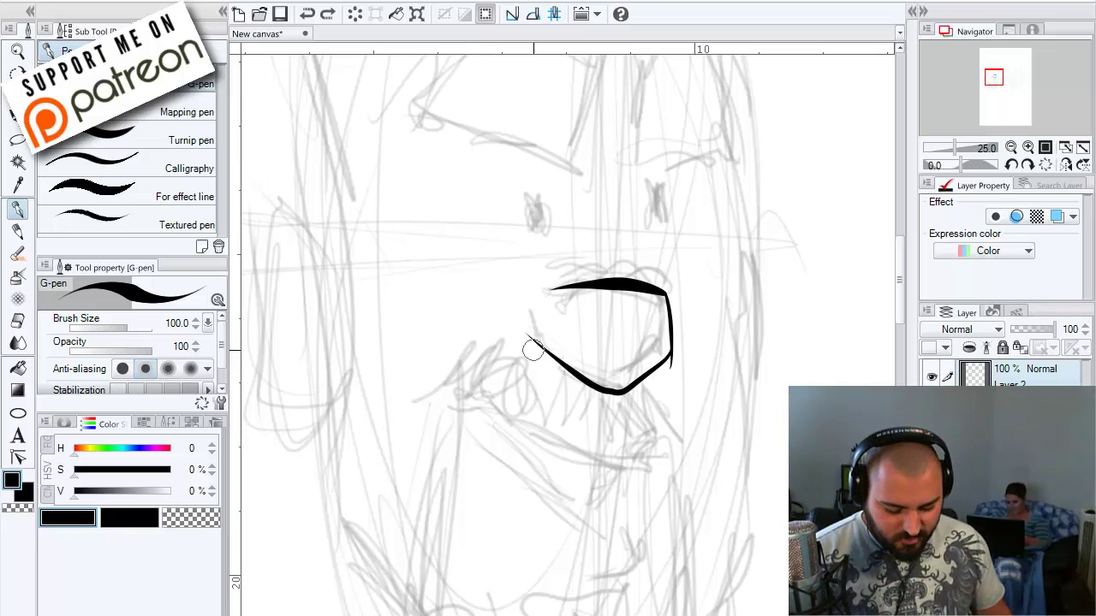
- Undo the remaining G-pen nose strokes, leaving only the faded pencil sketch
key("ctrl+z")
key("ctrl+z")
key("ctrl+z")
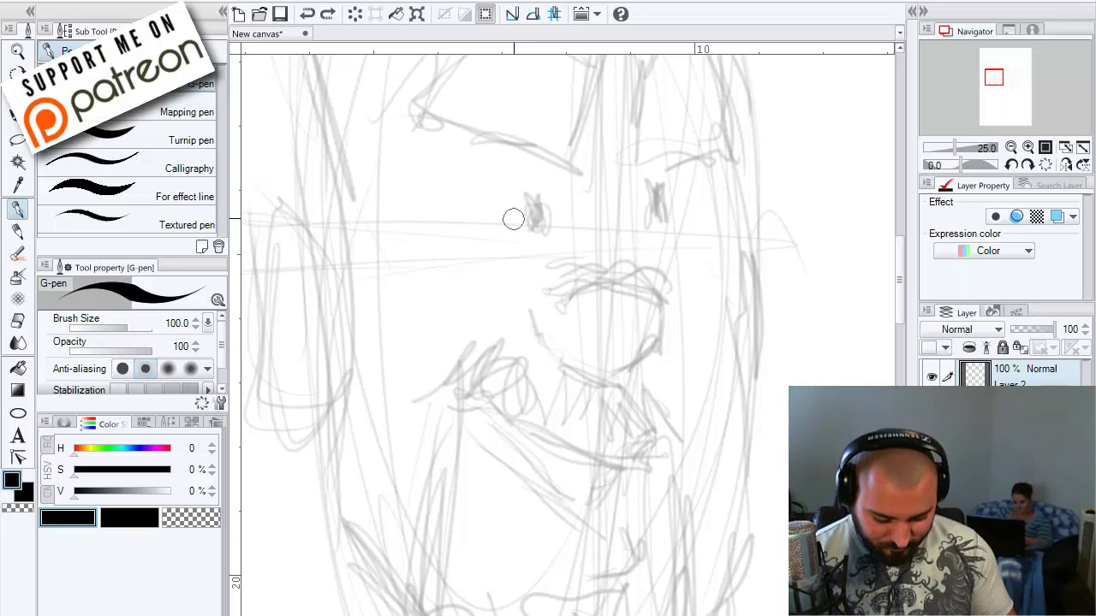
- Ink both eye pupils in solid black with small tapered marks beside them
mouse_move(541, 204)
left_mouse_down()
mouse_move(528, 211)
mouse_move(536, 215)
left_mouse_up()
left_click_drag(655, 202, 656, 207)
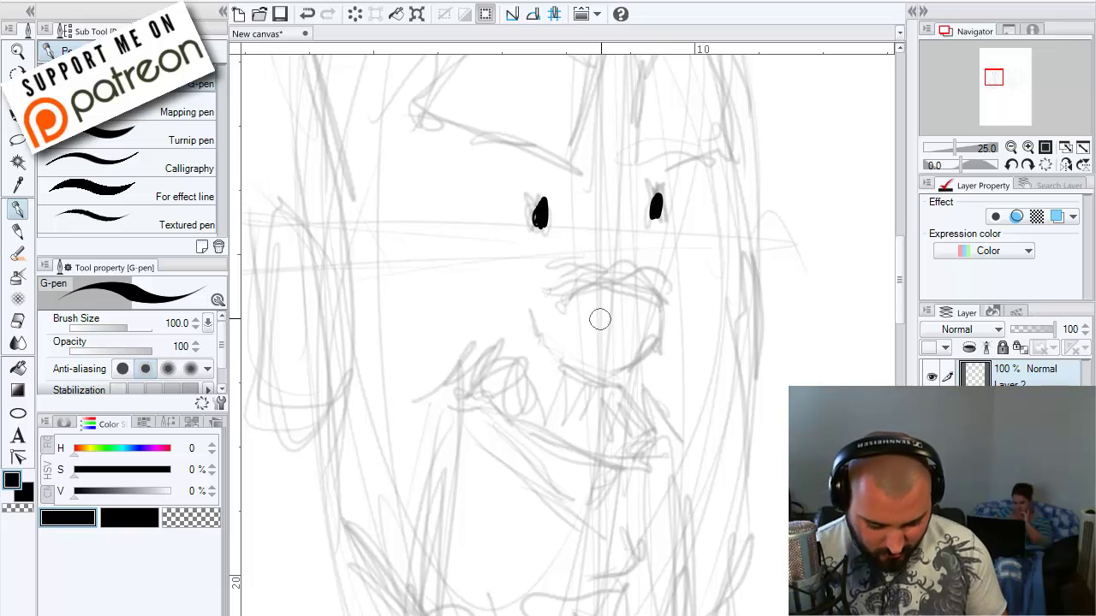
left_click_drag(539, 220, 524, 224)
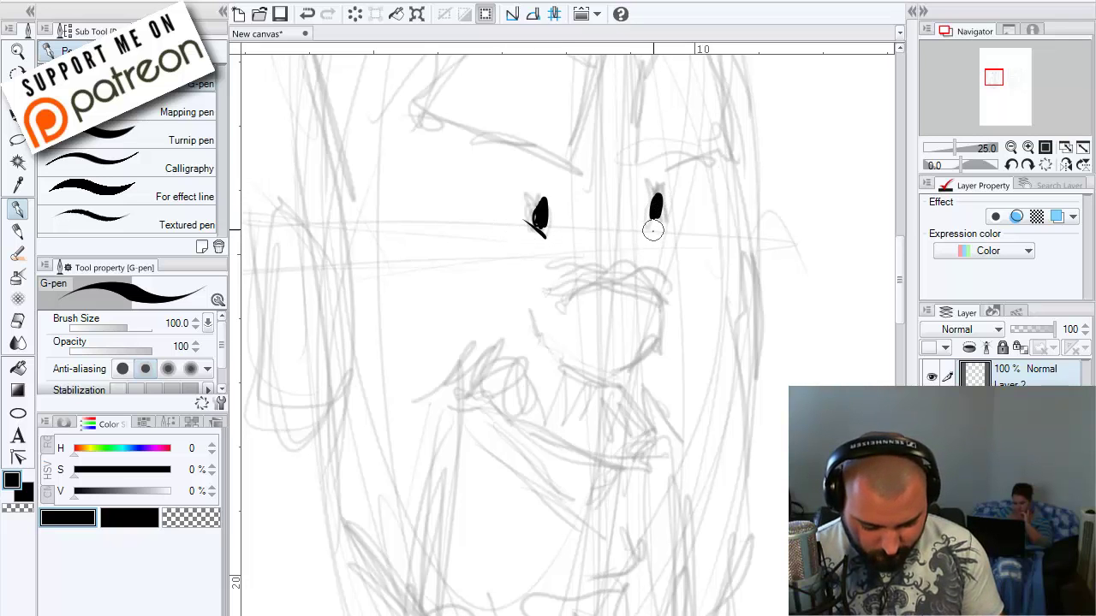
left_click_drag(653, 229, 702, 214)
left_click_drag(532, 236, 518, 226)
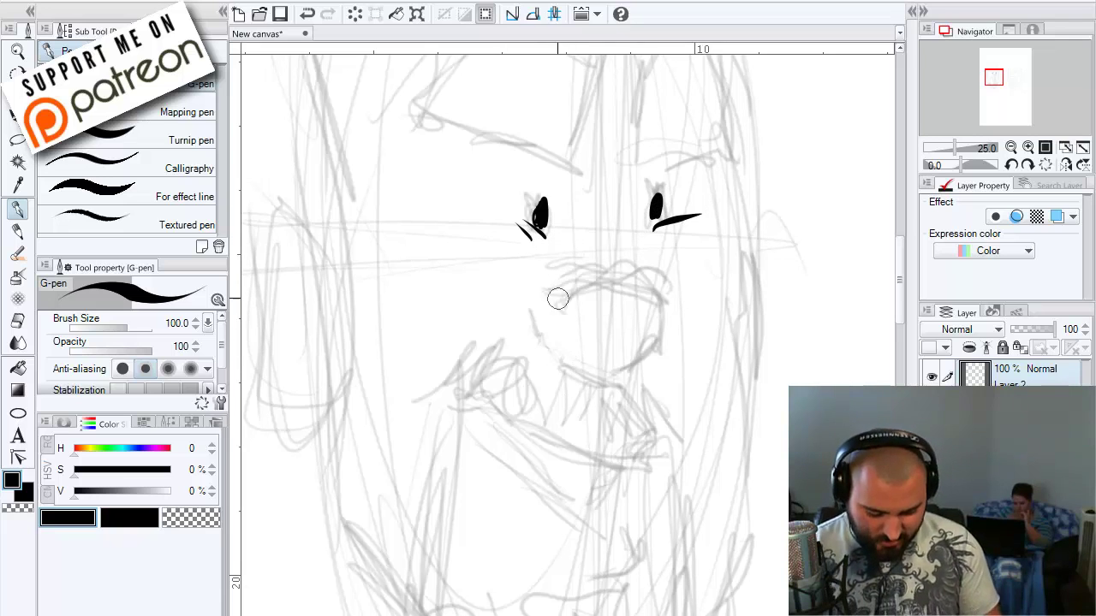
- Ink the nose, the mouth curve, lower lip, chin line and zigzag teeth
mouse_move(576, 290)
left_mouse_down()
mouse_move(661, 289)
mouse_move(650, 348)
mouse_move(604, 372)
mouse_move(561, 335)
left_mouse_up()
left_click_drag(664, 341, 603, 353)
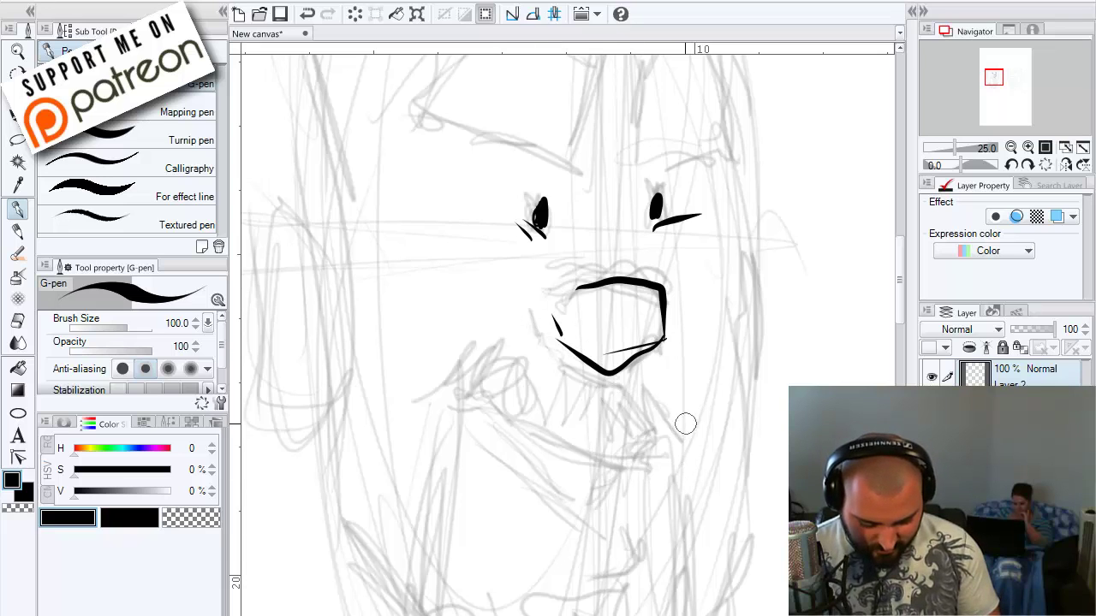
mouse_move(667, 440)
left_mouse_down()
mouse_move(618, 457)
mouse_move(571, 446)
mouse_move(479, 340)
mouse_move(466, 366)
left_mouse_up()
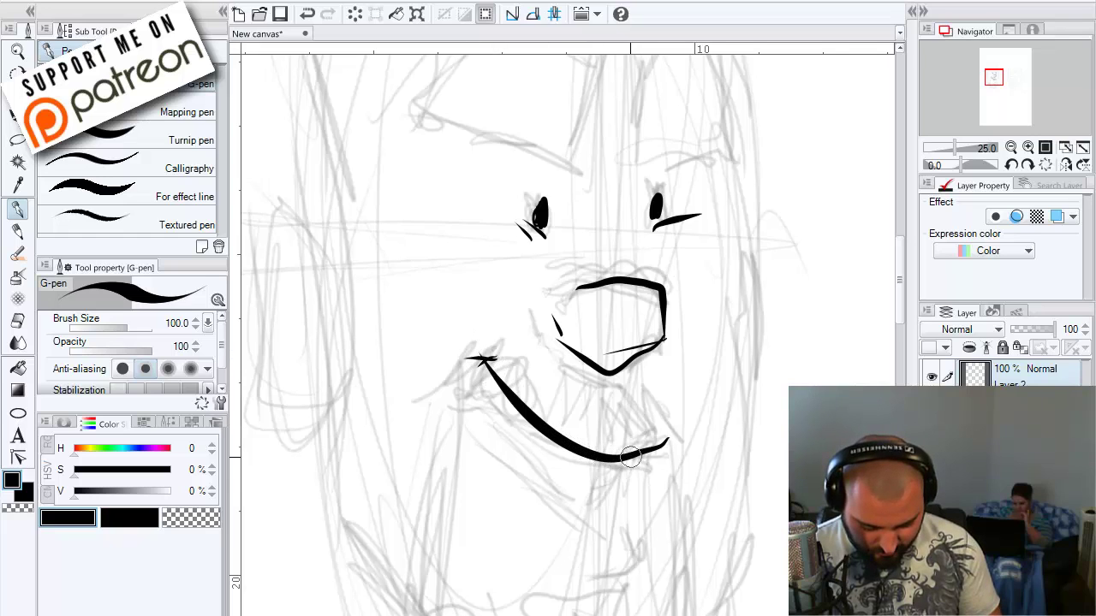
mouse_move(630, 456)
left_mouse_down()
mouse_move(615, 490)
mouse_move(497, 368)
left_mouse_up()
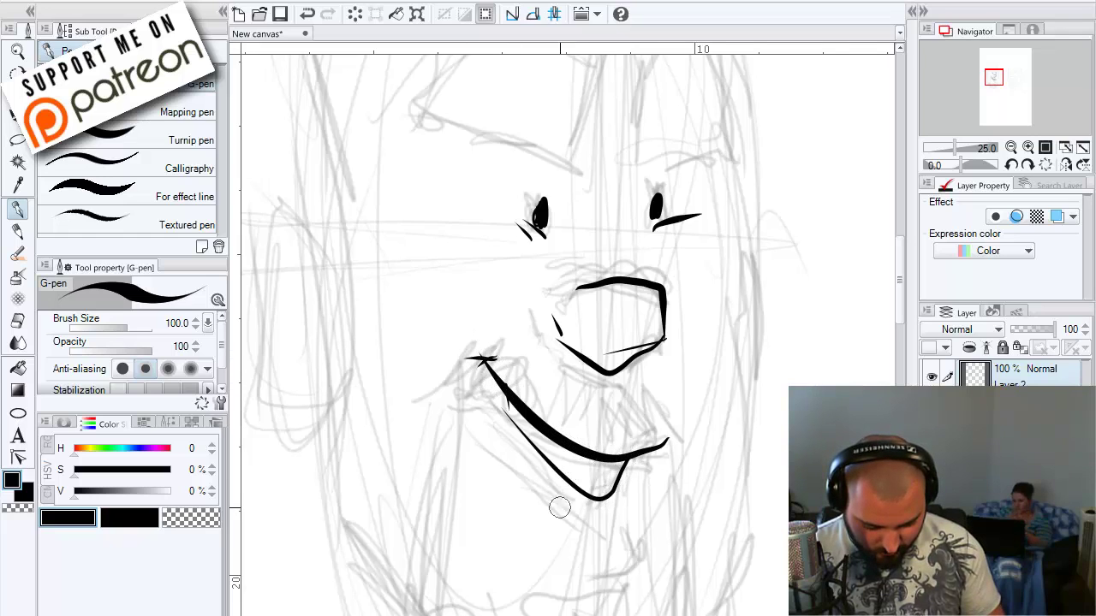
mouse_move(633, 505)
left_mouse_down()
mouse_move(639, 536)
mouse_move(578, 545)
left_mouse_up()
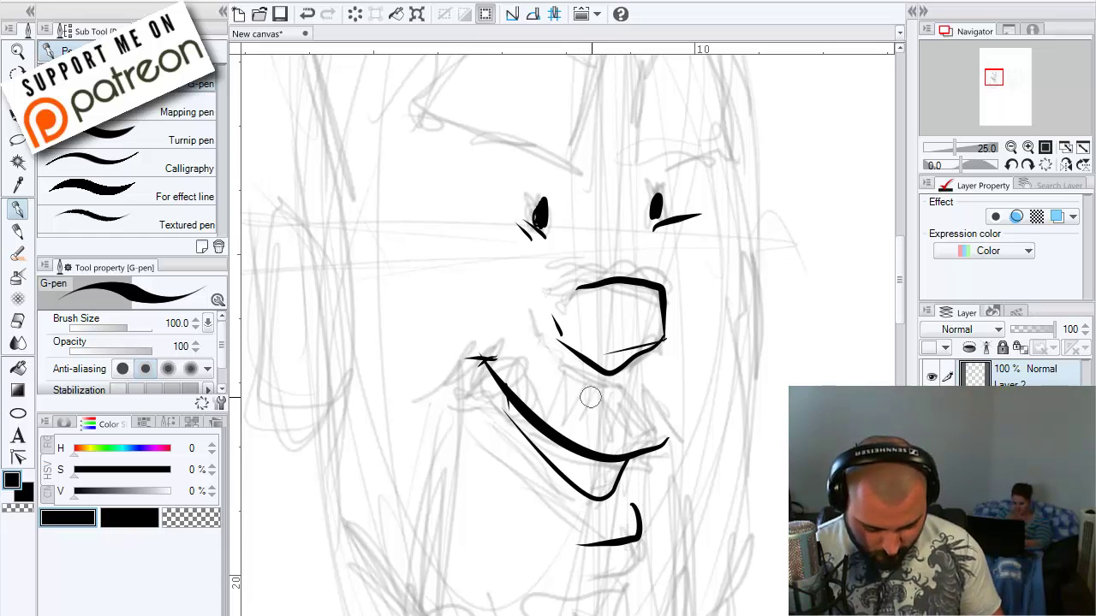
mouse_move(601, 392)
left_mouse_down()
mouse_move(590, 423)
mouse_move(579, 393)
mouse_move(522, 370)
mouse_move(558, 364)
mouse_move(507, 364)
mouse_move(529, 350)
mouse_move(451, 376)
left_mouse_up()
mouse_move(624, 415)
left_mouse_down()
mouse_move(624, 448)
mouse_move(634, 409)
mouse_move(648, 412)
mouse_move(656, 399)
mouse_move(685, 441)
left_mouse_up()
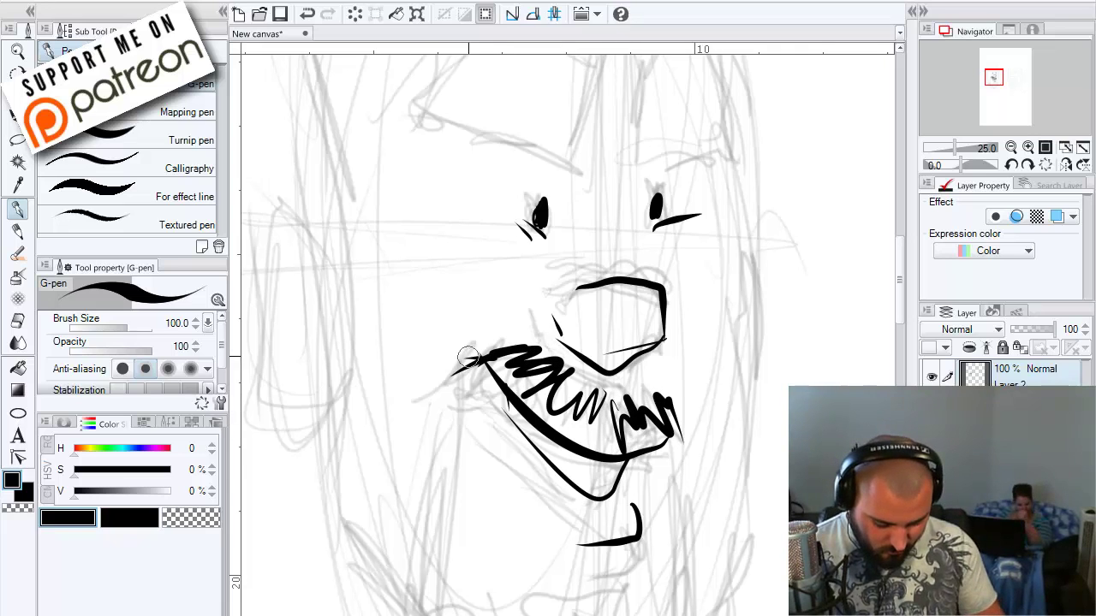
- Ink the beard's left and right edges, bottom outline and U-shaped lower curves
mouse_move(469, 354)
left_mouse_down()
mouse_move(469, 404)
mouse_move(433, 525)
mouse_move(465, 408)
mouse_move(454, 594)
left_mouse_up()
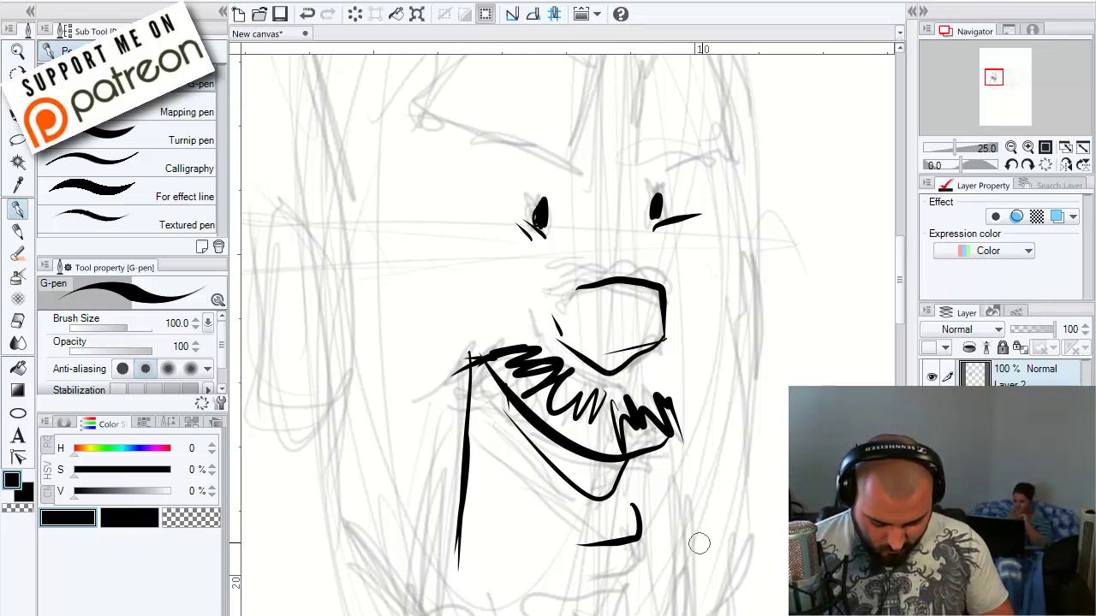
left_click_drag(682, 470, 688, 572)
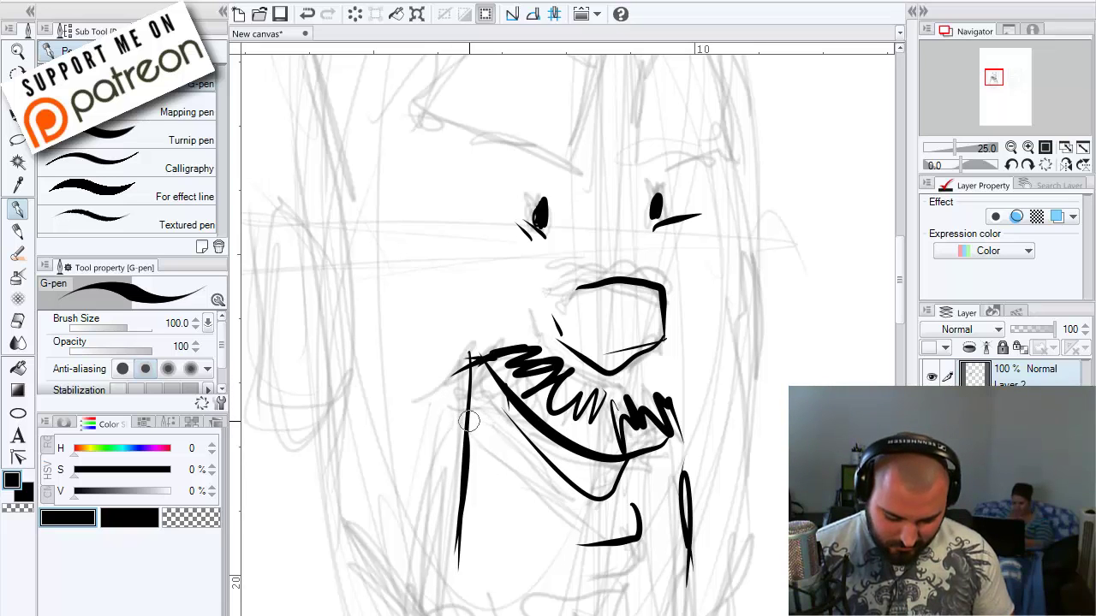
left_click_drag(903, 316, 900, 344)
mouse_move(694, 317)
left_mouse_down()
mouse_move(695, 389)
mouse_move(652, 492)
mouse_move(477, 452)
mouse_move(466, 205)
left_mouse_up()
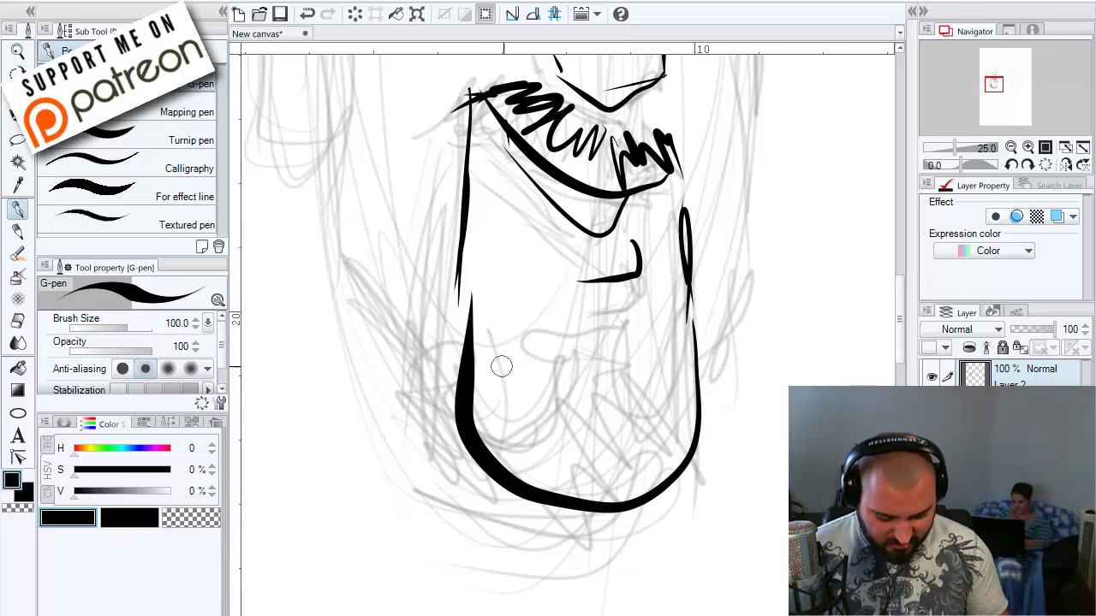
left_click_drag(460, 292, 448, 423)
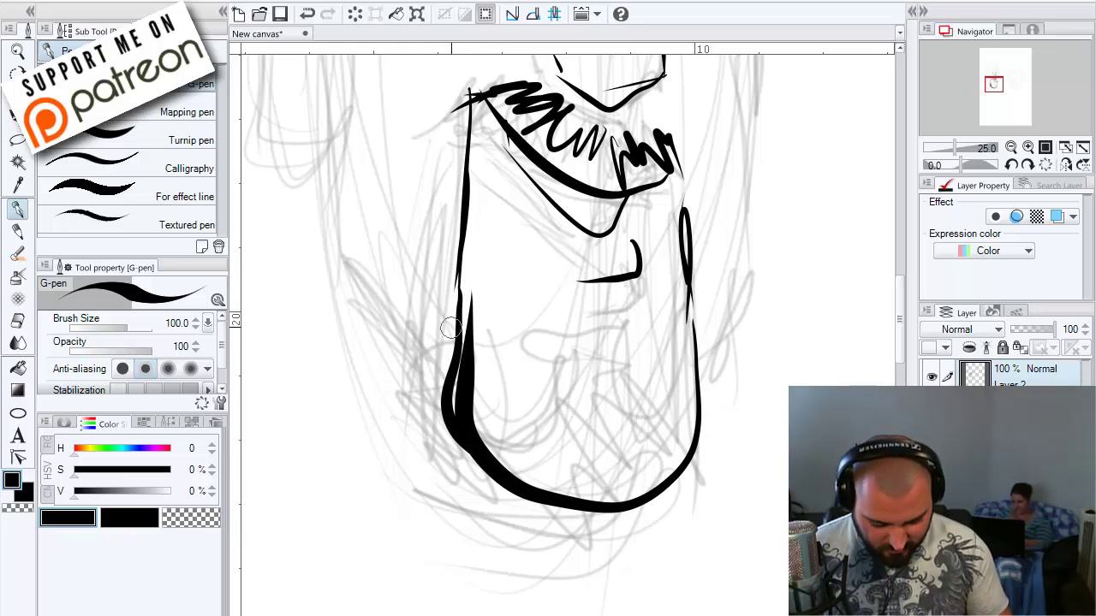
mouse_move(469, 311)
left_mouse_down()
mouse_move(525, 417)
mouse_move(572, 330)
left_mouse_up()
mouse_move(640, 319)
left_mouse_down()
mouse_move(655, 401)
mouse_move(692, 342)
left_mouse_up()
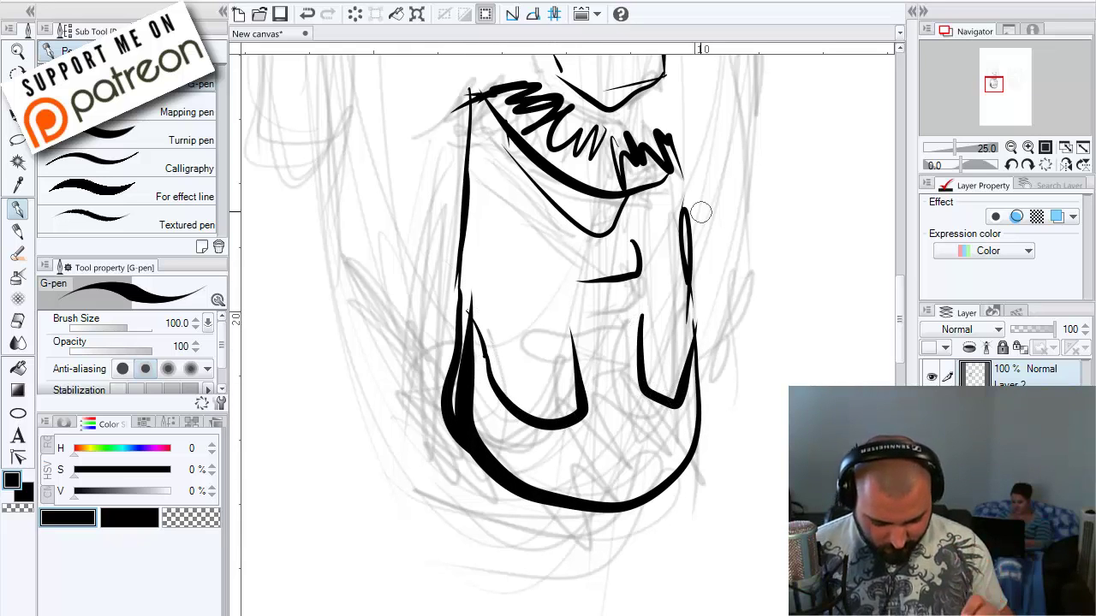
- Ink the right side of the head and face, a lower beard curve and the left ear
scroll(700, 212, "down", 3)
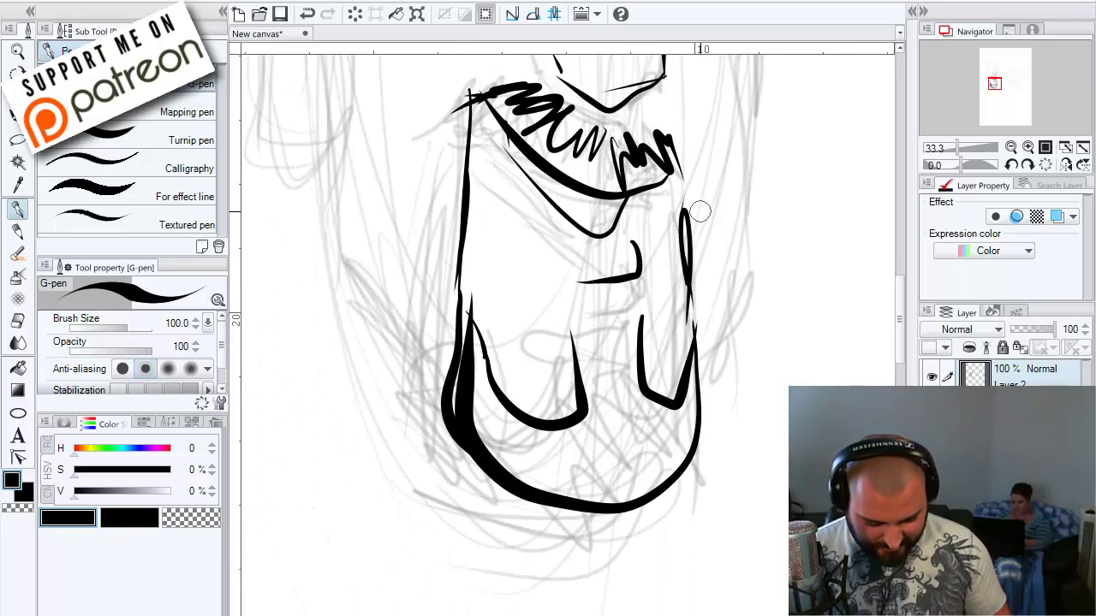
left_click_drag(899, 320, 903, 280)
left_click_drag(729, 208, 732, 159)
mouse_move(731, 208)
left_mouse_down()
mouse_move(738, 470)
mouse_move(665, 602)
left_mouse_up()
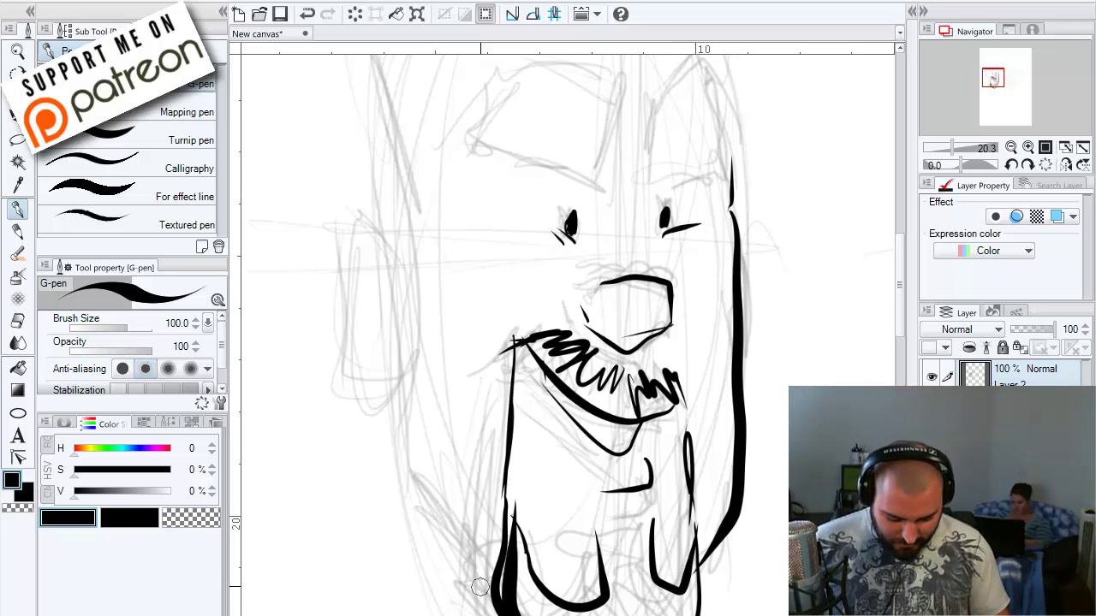
mouse_move(502, 581)
left_mouse_down()
mouse_move(428, 517)
mouse_move(415, 338)
left_mouse_up()
mouse_move(412, 282)
left_mouse_down()
mouse_move(366, 230)
mouse_move(339, 299)
mouse_move(377, 421)
mouse_move(413, 347)
mouse_move(387, 277)
mouse_move(362, 295)
left_mouse_up()
mouse_move(409, 324)
left_mouse_down()
mouse_move(392, 396)
mouse_move(408, 392)
left_mouse_up()
- Add inner ear detail and ink both angled eyebrows
mouse_move(397, 291)
left_mouse_down()
mouse_move(371, 327)
mouse_move(378, 372)
left_mouse_up()
scroll(380, 332, "down", 1)
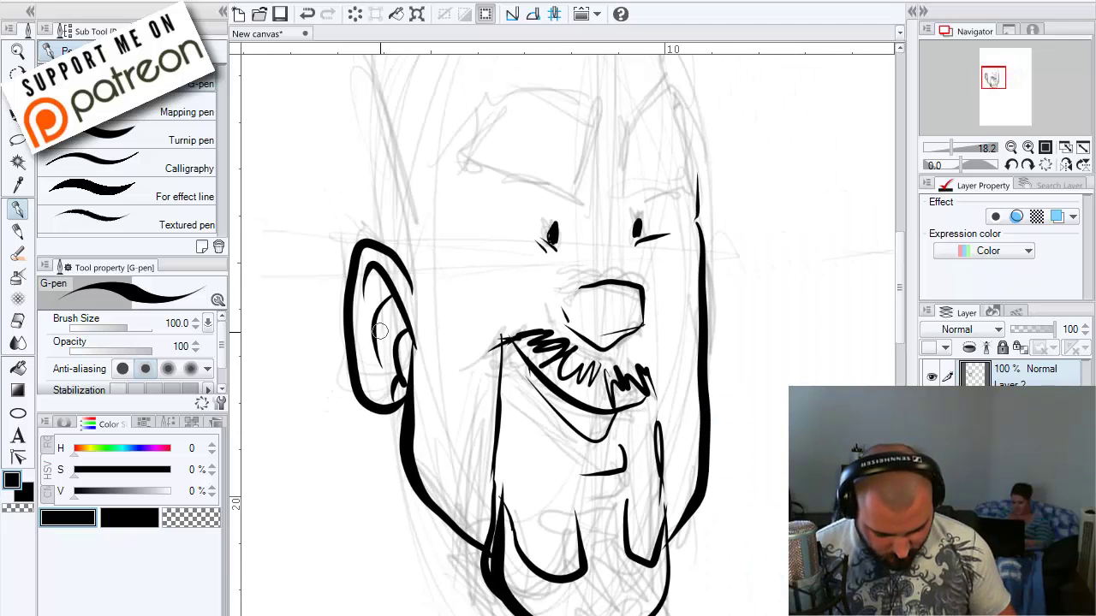
left_click_drag(907, 265, 896, 254)
left_click_drag(603, 182, 570, 286)
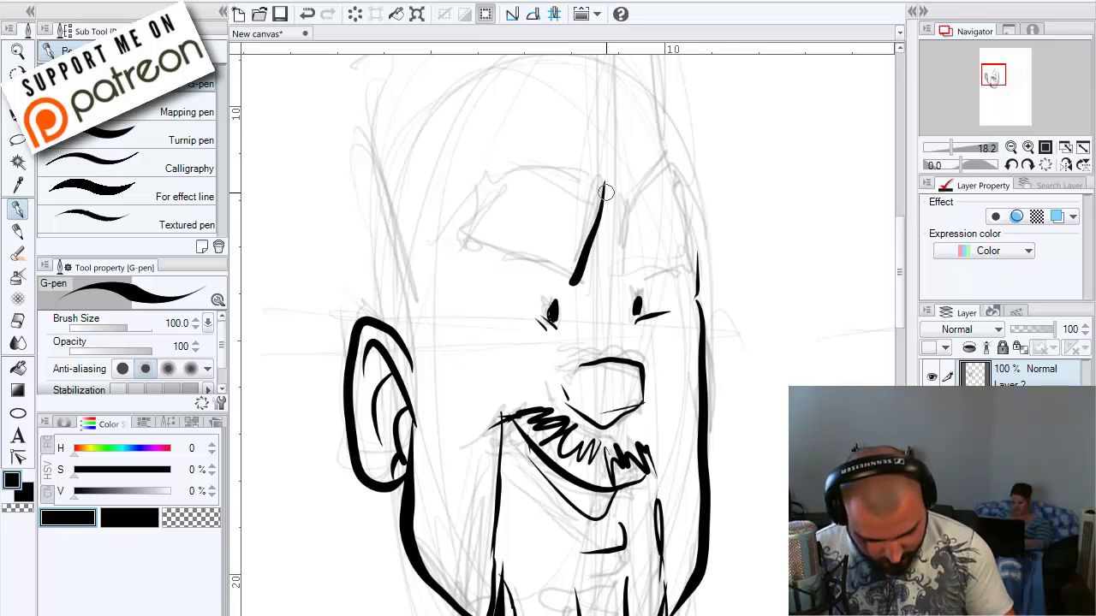
mouse_move(603, 188)
left_mouse_down()
mouse_move(532, 168)
mouse_move(500, 173)
mouse_move(487, 249)
mouse_move(572, 282)
left_mouse_up()
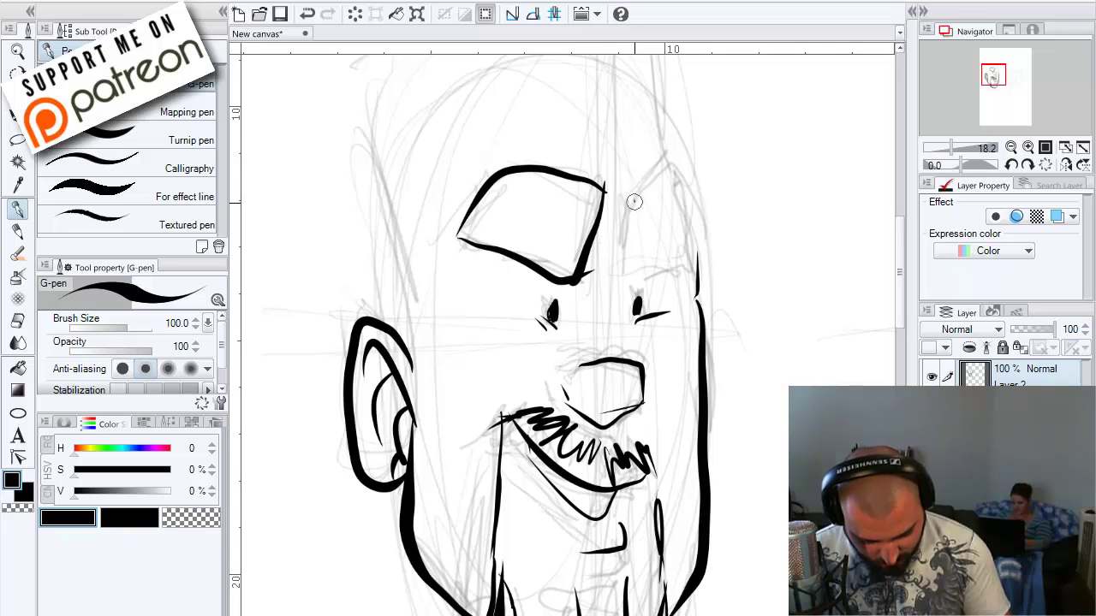
mouse_move(634, 202)
left_mouse_down()
mouse_move(623, 279)
mouse_move(644, 192)
mouse_move(689, 167)
mouse_move(699, 257)
left_mouse_up()
left_click_drag(634, 282, 712, 238)
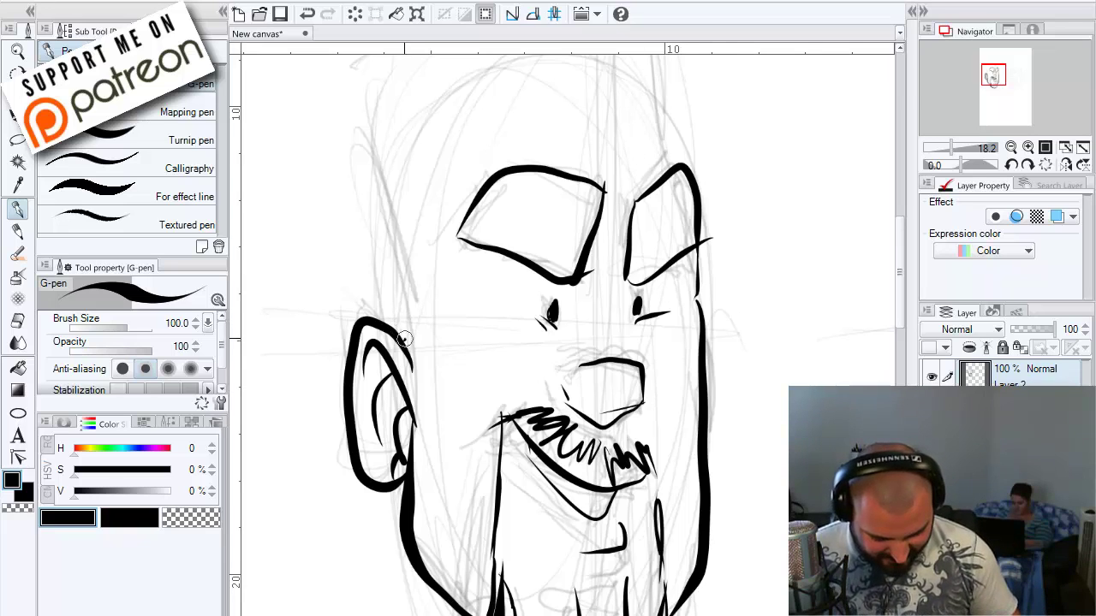
- Ink the left side of the head and close the bald crown outline
left_click_drag(403, 343, 387, 167)
left_click_drag(901, 282, 900, 242)
mouse_move(690, 381)
left_mouse_down()
mouse_move(680, 261)
mouse_move(650, 215)
mouse_move(563, 207)
mouse_move(458, 233)
mouse_move(403, 265)
mouse_move(395, 437)
left_mouse_up()
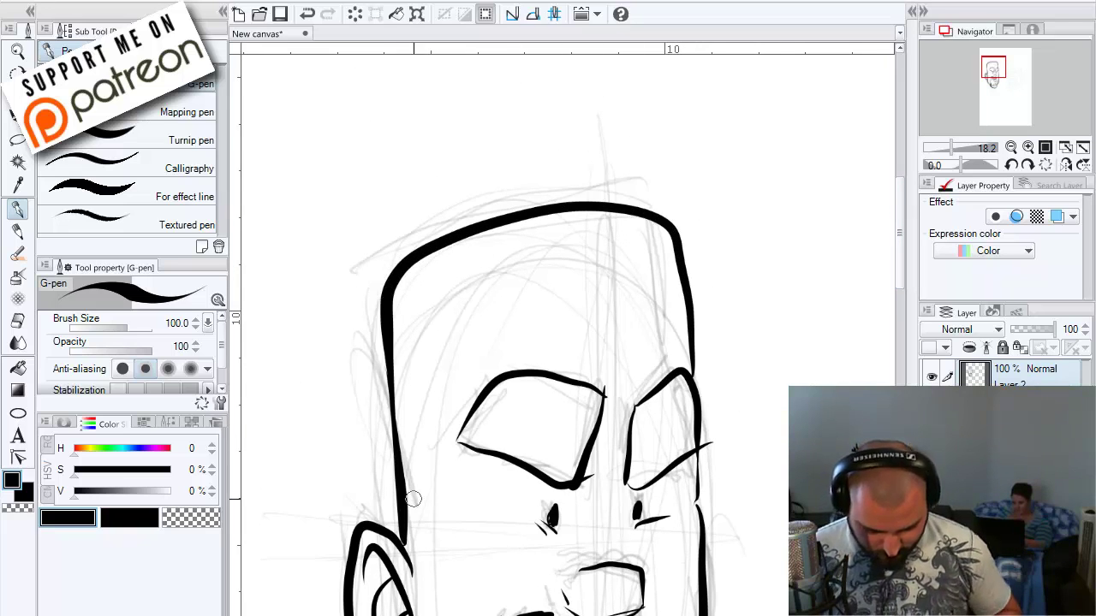
scroll(413, 499, "down", 2)
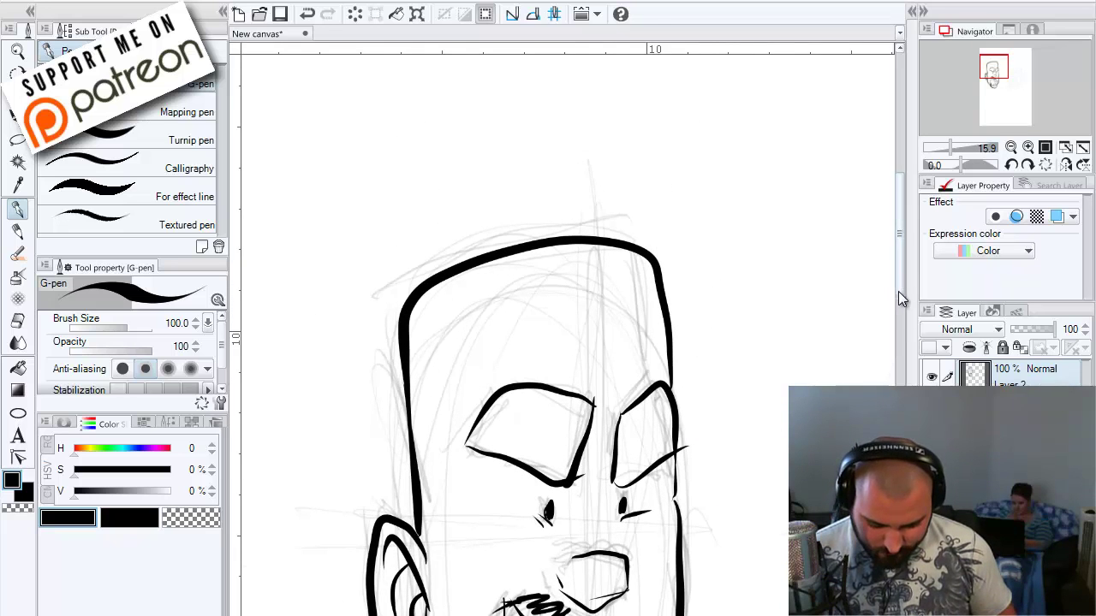
left_click_drag(898, 286, 896, 326)
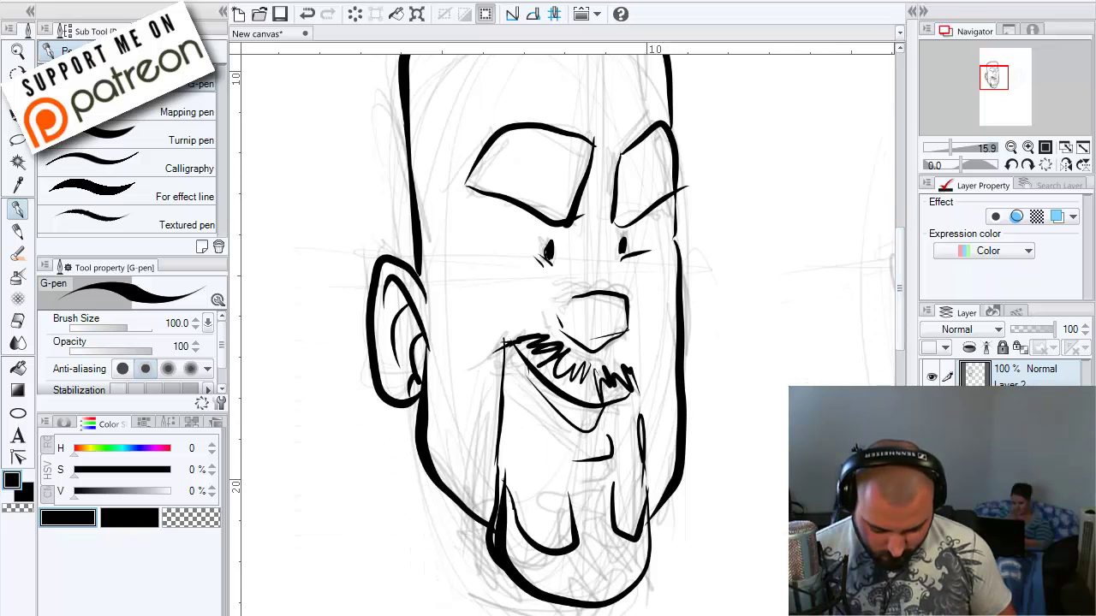
scroll(568, 330, "right", 8)
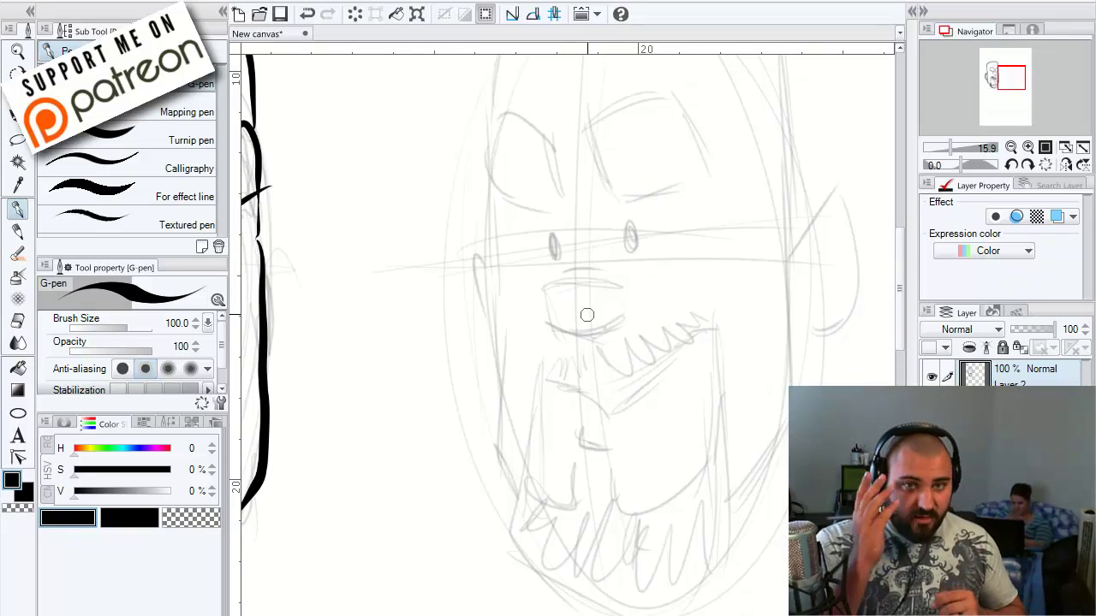
- Ink both eyes and the nose of the right-hand face, with a thick shadow under the nose
mouse_move(630, 227)
left_mouse_down()
mouse_move(631, 249)
mouse_move(632, 225)
left_mouse_up()
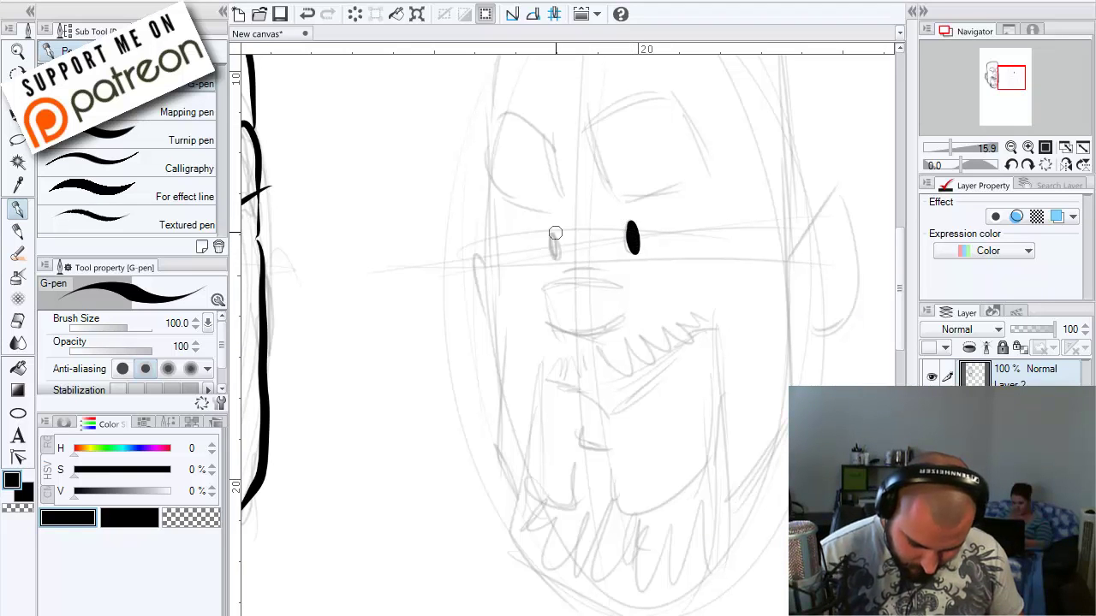
mouse_move(556, 234)
left_mouse_down()
mouse_move(557, 258)
mouse_move(553, 238)
left_mouse_up()
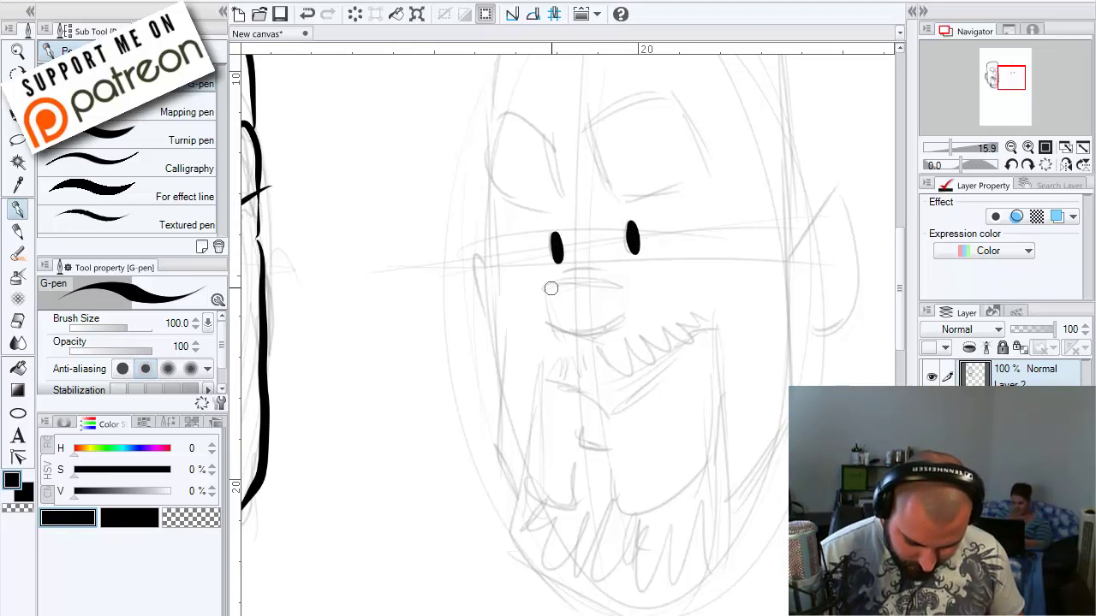
left_click_drag(547, 289, 628, 296)
mouse_move(552, 288)
left_mouse_down()
mouse_move(545, 313)
mouse_move(578, 342)
mouse_move(641, 296)
left_mouse_up()
mouse_move(558, 328)
left_mouse_down()
mouse_move(629, 286)
mouse_move(574, 216)
left_mouse_up()
left_click_drag(572, 338, 647, 305)
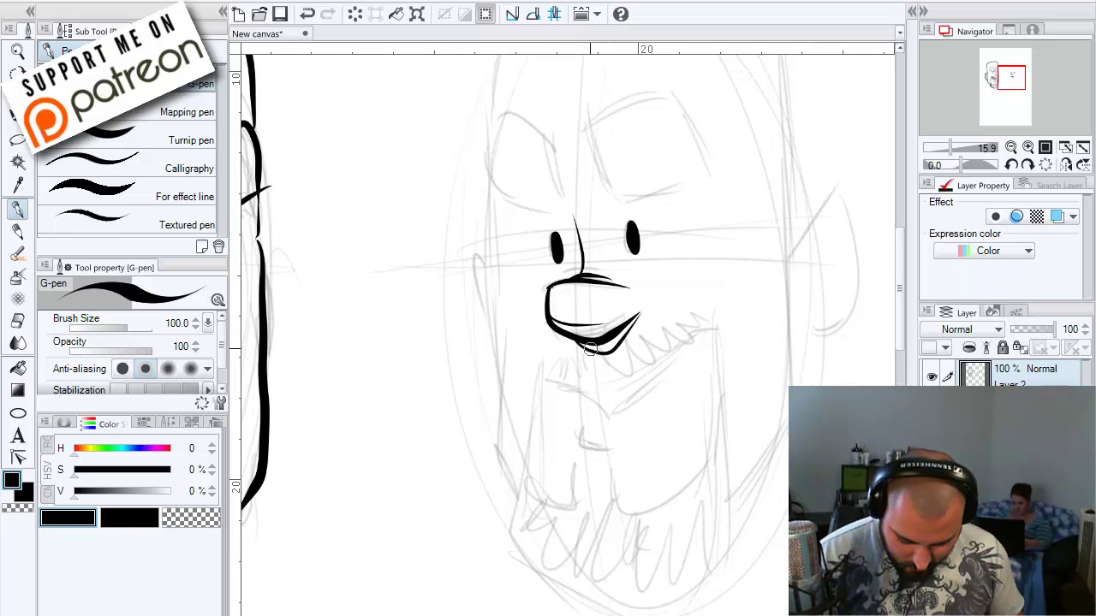
left_click_drag(597, 346, 639, 315)
left_click_drag(584, 346, 645, 313)
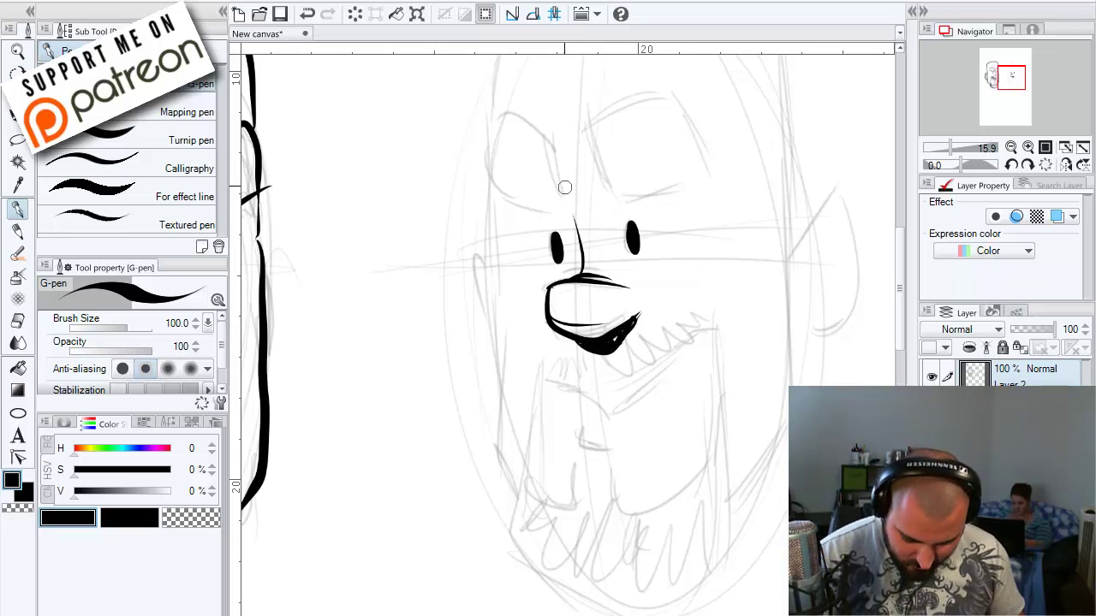
- Ink the nose bridge up to the forehead and both eyebrows
left_click_drag(548, 137, 571, 224)
mouse_move(540, 136)
left_mouse_down()
mouse_move(495, 116)
mouse_move(486, 148)
mouse_move(508, 194)
mouse_move(503, 210)
mouse_move(582, 207)
left_mouse_up()
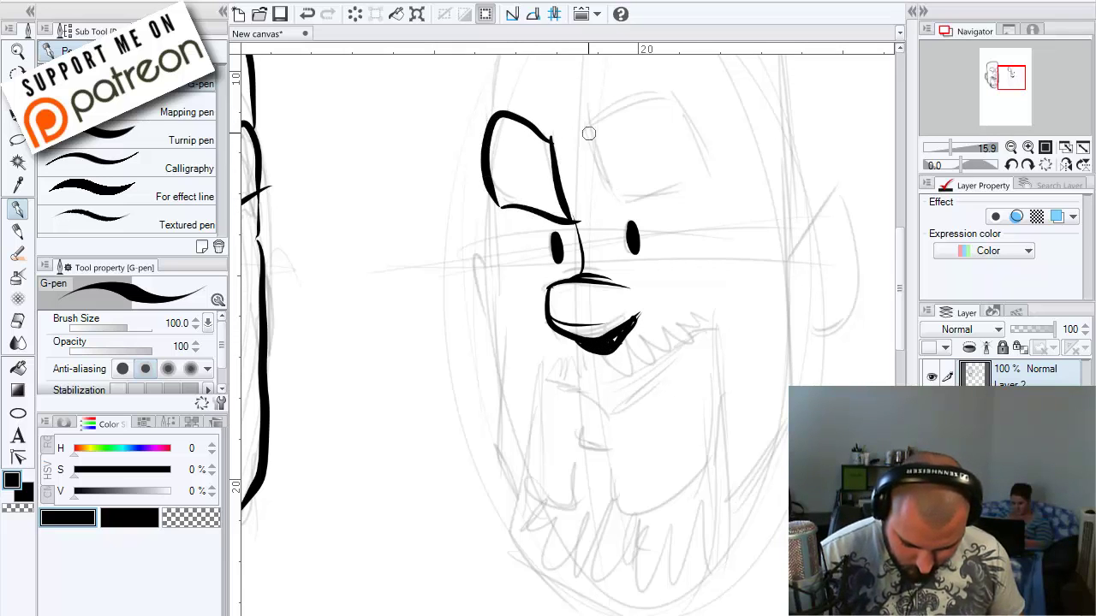
mouse_move(590, 123)
left_mouse_down()
mouse_move(599, 171)
mouse_move(626, 206)
mouse_move(611, 119)
mouse_move(651, 100)
mouse_move(682, 107)
mouse_move(716, 178)
left_mouse_up()
left_click_drag(630, 217, 721, 181)
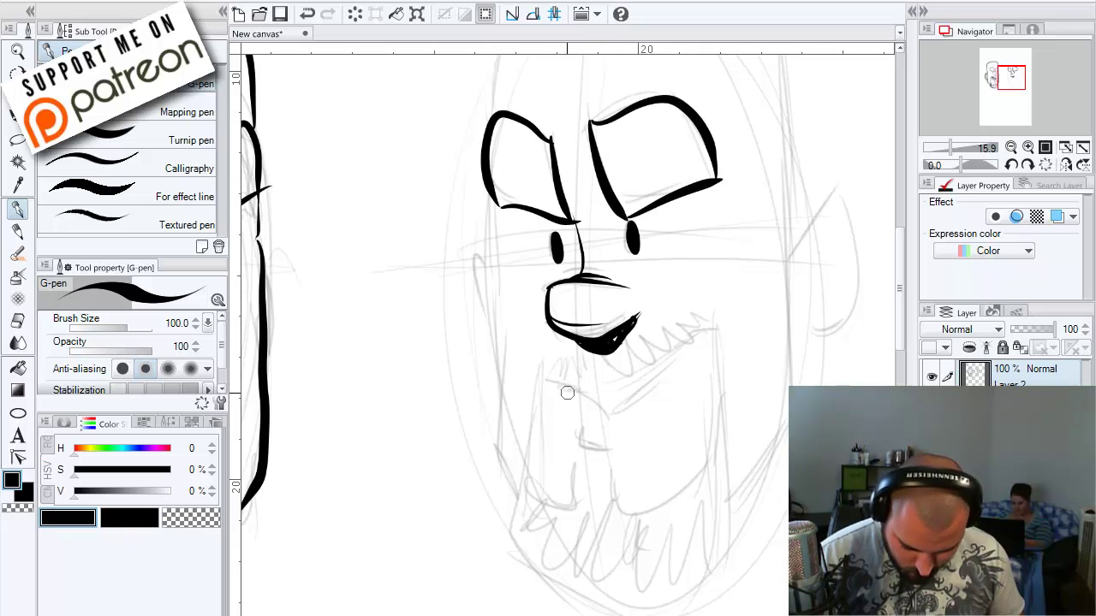
- Ink the grinning mouth, lower lip, chin line and teeth
mouse_move(553, 376)
left_mouse_down()
mouse_move(587, 384)
mouse_move(723, 322)
mouse_move(710, 326)
mouse_move(737, 338)
left_mouse_up()
mouse_move(576, 385)
left_mouse_down()
mouse_move(600, 401)
mouse_move(644, 390)
mouse_move(712, 331)
left_mouse_up()
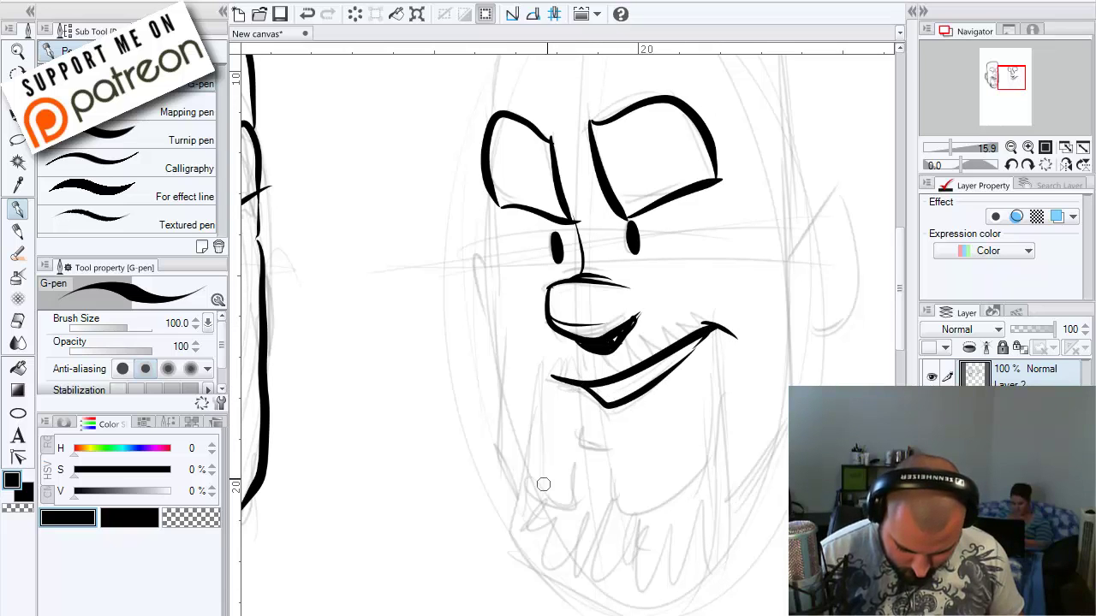
left_click_drag(593, 415, 642, 443)
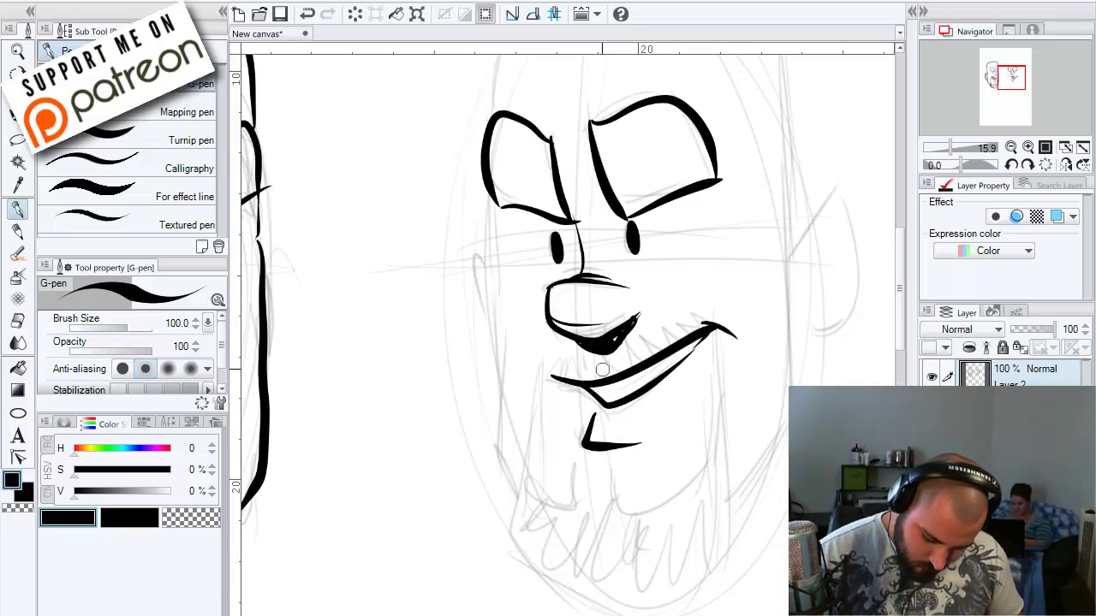
mouse_move(600, 364)
left_mouse_down()
mouse_move(579, 370)
mouse_move(565, 352)
mouse_move(546, 377)
mouse_move(551, 402)
mouse_move(615, 364)
mouse_move(627, 340)
mouse_move(728, 327)
mouse_move(729, 489)
left_mouse_up()
- Ink the cheek below the mouth and outline the beard with a thickened right side and inner curves
left_click_drag(545, 381, 530, 535)
scroll(718, 421, "down", 3)
mouse_move(497, 352)
left_mouse_down()
mouse_move(501, 427)
mouse_move(559, 461)
mouse_move(651, 453)
mouse_move(702, 293)
left_mouse_up()
left_click_drag(700, 370, 697, 272)
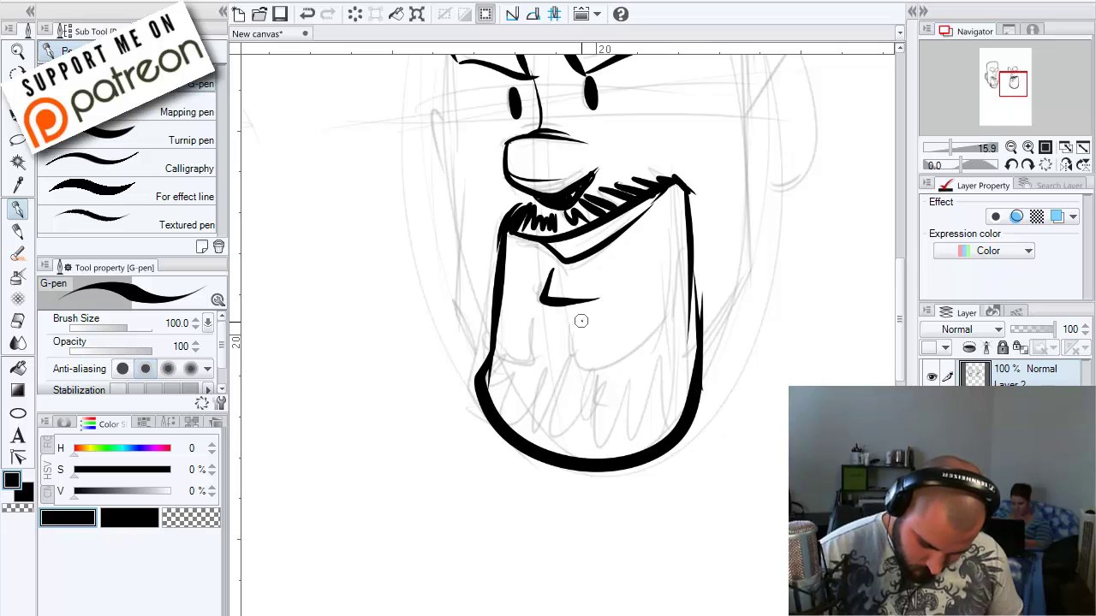
mouse_move(581, 324)
left_mouse_down()
mouse_move(660, 353)
mouse_move(685, 271)
left_mouse_up()
mouse_move(538, 315)
left_mouse_down()
mouse_move(535, 344)
mouse_move(511, 299)
left_mouse_up()
- Hatch the lower beard with vertical G-pen lines
mouse_move(512, 356)
left_mouse_down()
mouse_move(502, 416)
mouse_move(518, 444)
left_mouse_up()
left_click_drag(549, 369, 549, 451)
left_click_drag(574, 375, 582, 455)
left_click_drag(613, 377, 614, 454)
left_click_drag(645, 368, 647, 445)
left_click_drag(677, 349, 673, 414)
mouse_move(711, 342)
left_mouse_down()
mouse_move(642, 462)
mouse_move(689, 399)
mouse_move(675, 232)
mouse_move(719, 173)
mouse_move(756, 249)
mouse_move(690, 334)
left_mouse_up()
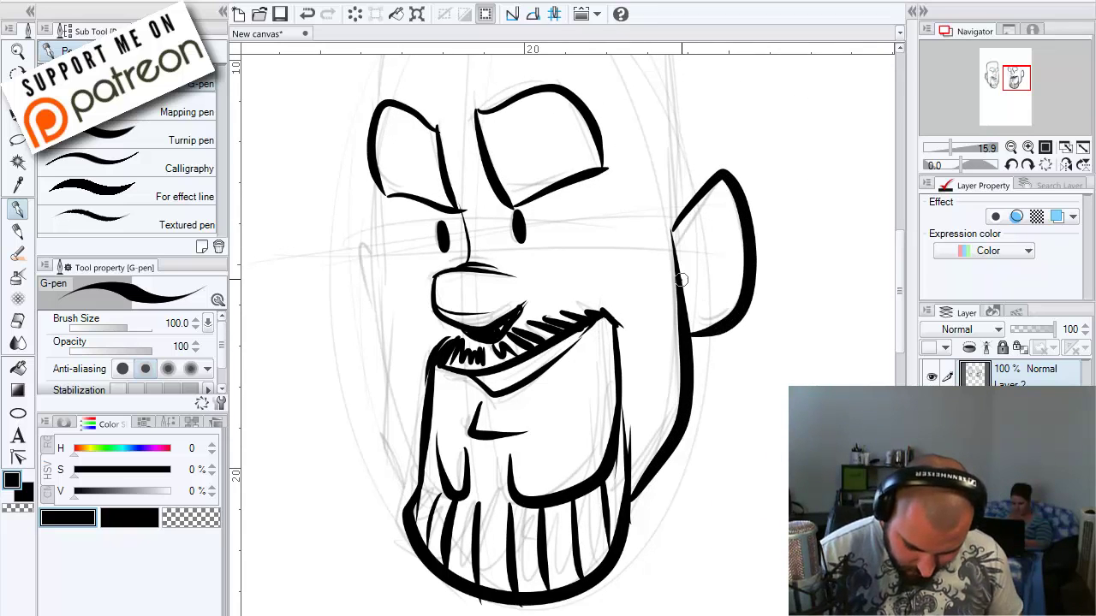
- Add inner ear detail and ink the left side of the face and cheek bulge
mouse_move(682, 277)
left_mouse_down()
mouse_move(728, 192)
mouse_move(726, 261)
mouse_move(696, 305)
mouse_move(712, 293)
left_mouse_up()
mouse_move(377, 185)
left_mouse_down()
mouse_move(397, 245)
mouse_move(386, 363)
mouse_move(436, 550)
left_mouse_up()
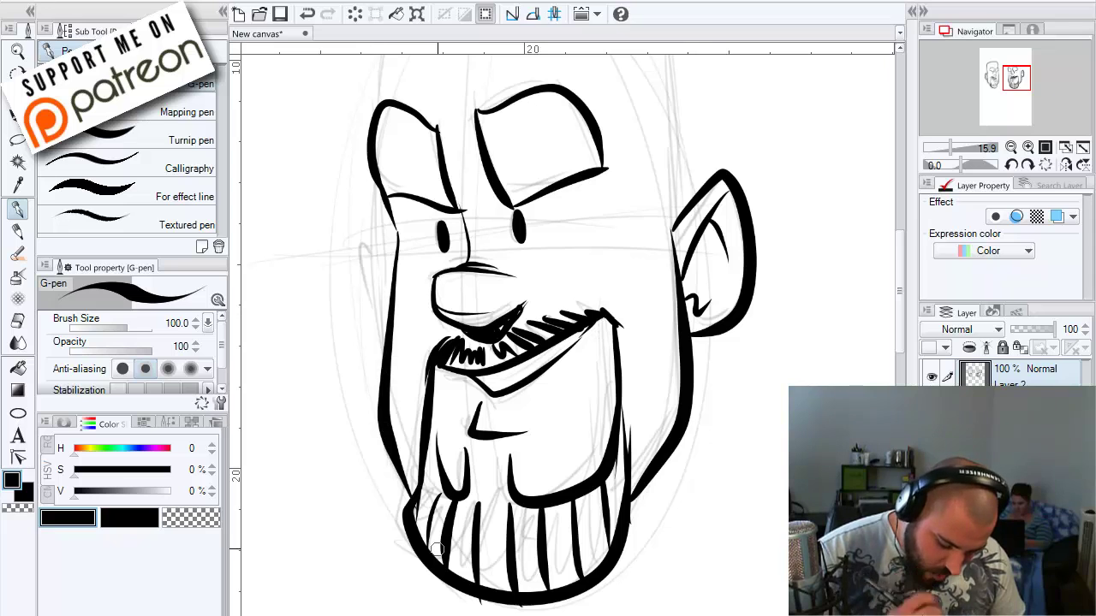
mouse_move(387, 232)
left_mouse_down()
mouse_move(374, 222)
mouse_move(391, 310)
left_mouse_up()
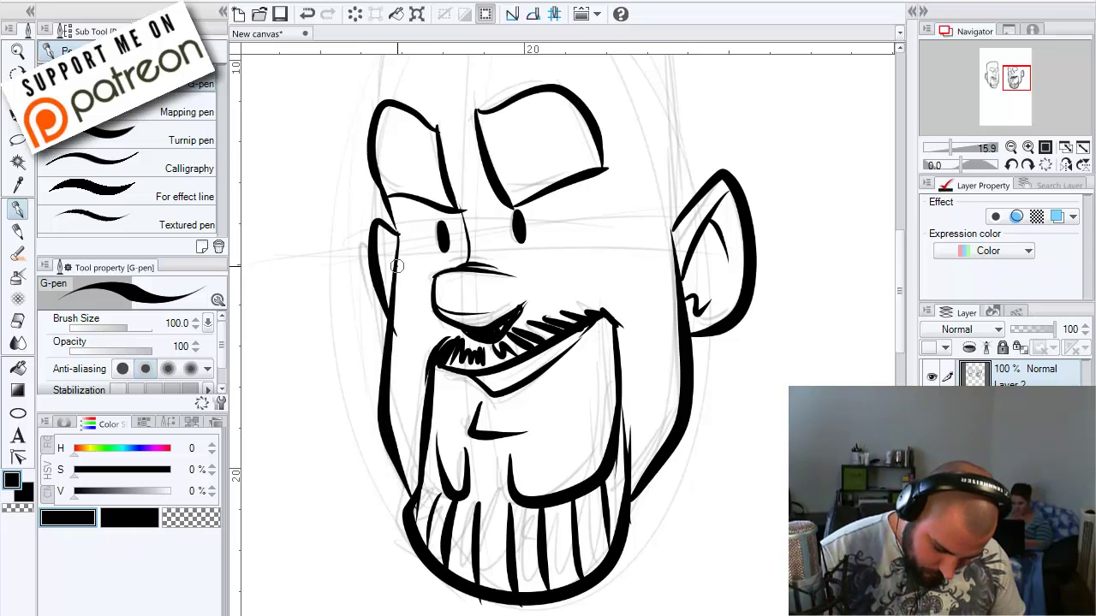
- Outline the top of the bald head
left_click_drag(384, 59, 371, 298)
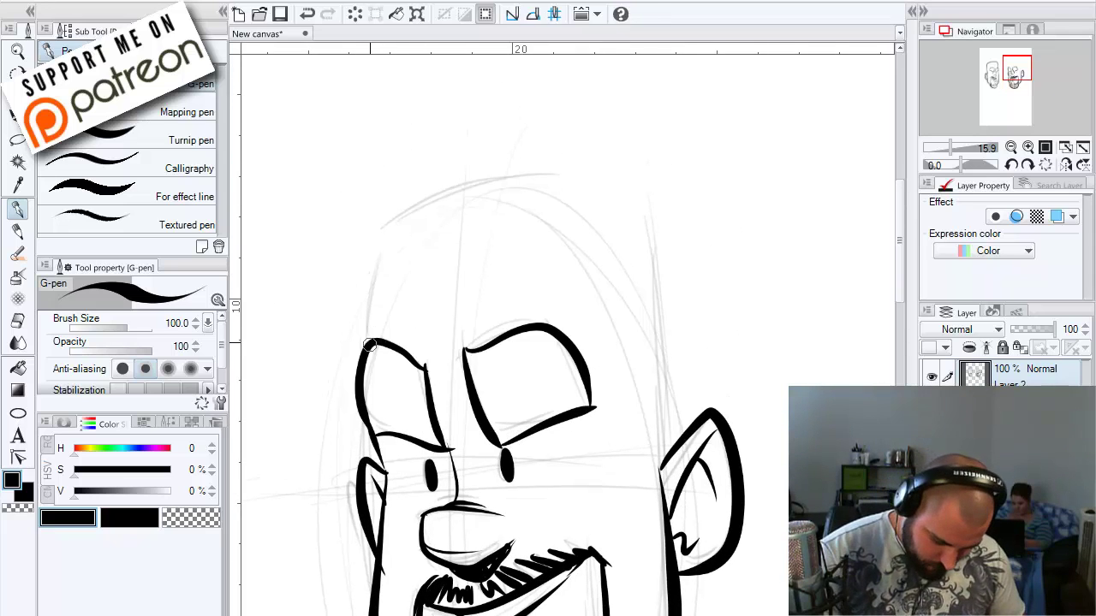
mouse_move(369, 340)
left_mouse_down()
mouse_move(389, 221)
mouse_move(578, 174)
mouse_move(666, 225)
mouse_move(668, 467)
left_mouse_up()
scroll(712, 497, "down", 3)
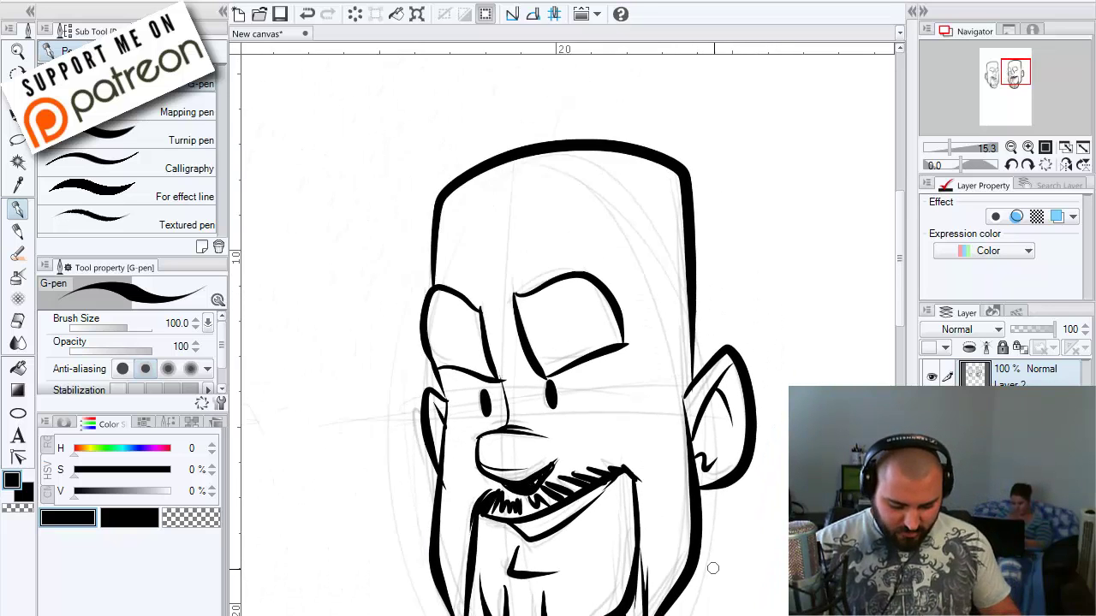
scroll(710, 578, "down", 3)
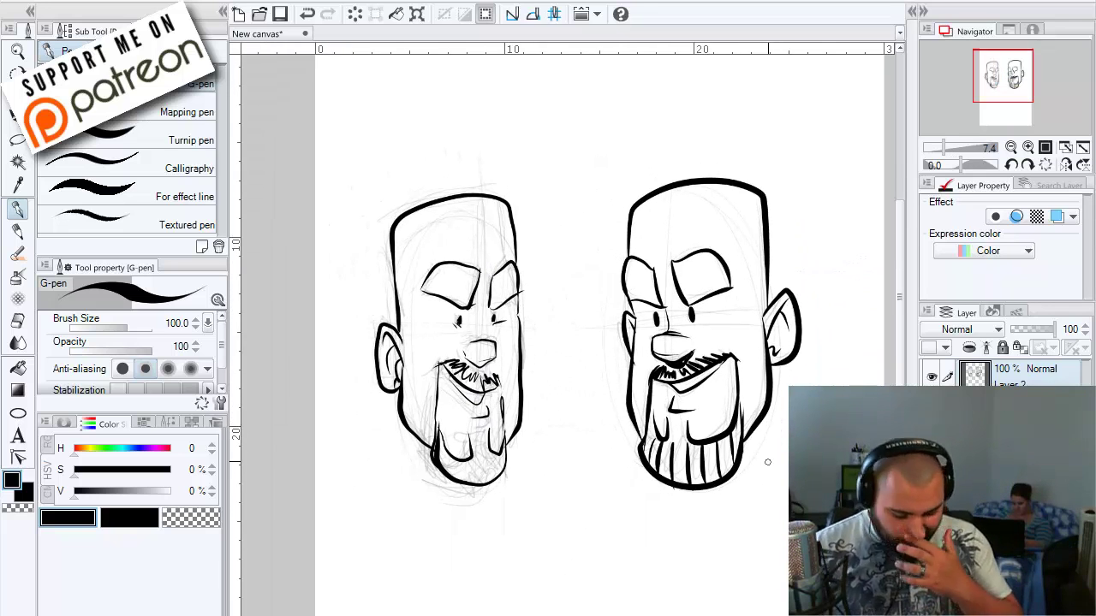